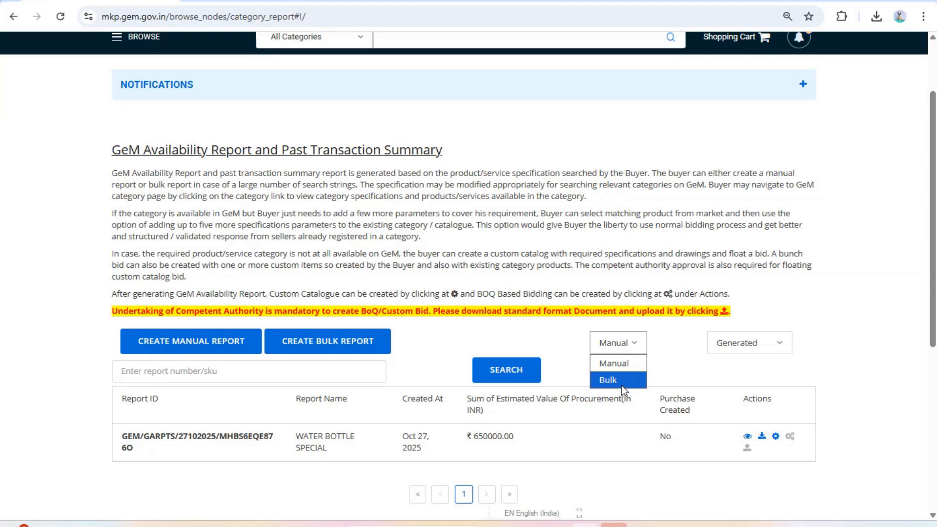
# Switch the reports list to Bulk and start BoQ-based bidding for the Calendar report
pyautogui.click(621, 383)
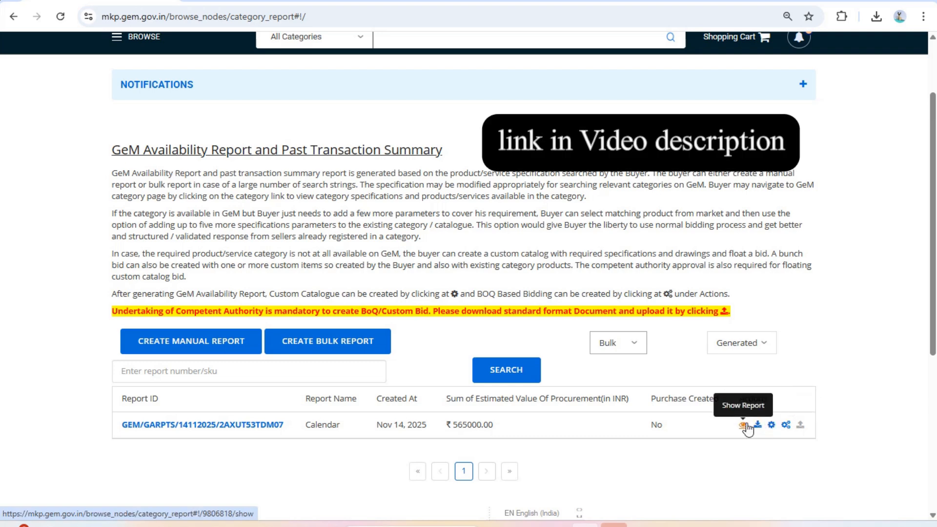
pyautogui.click(785, 425)
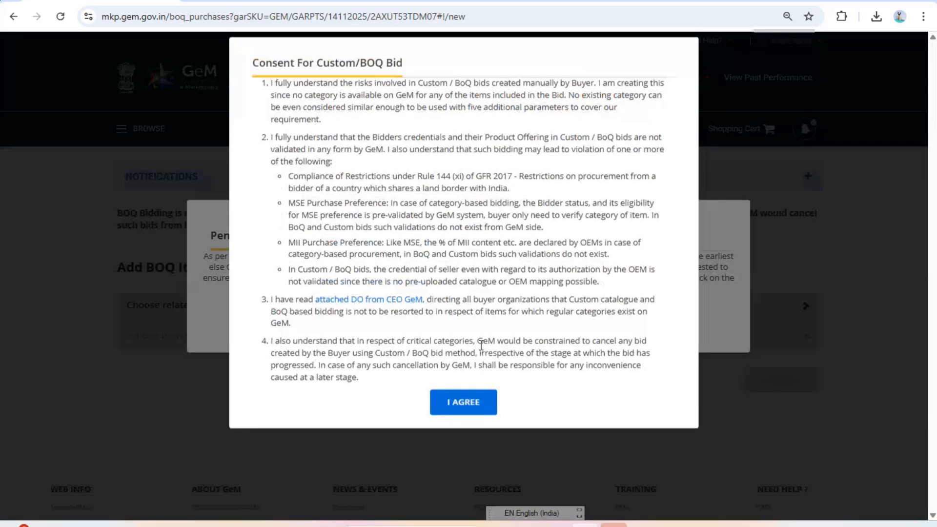
# Agree to the custom/BoQ bid consent, acknowledge the pending payments reminder, and return to Add BOQ Item
pyautogui.click(445, 441)
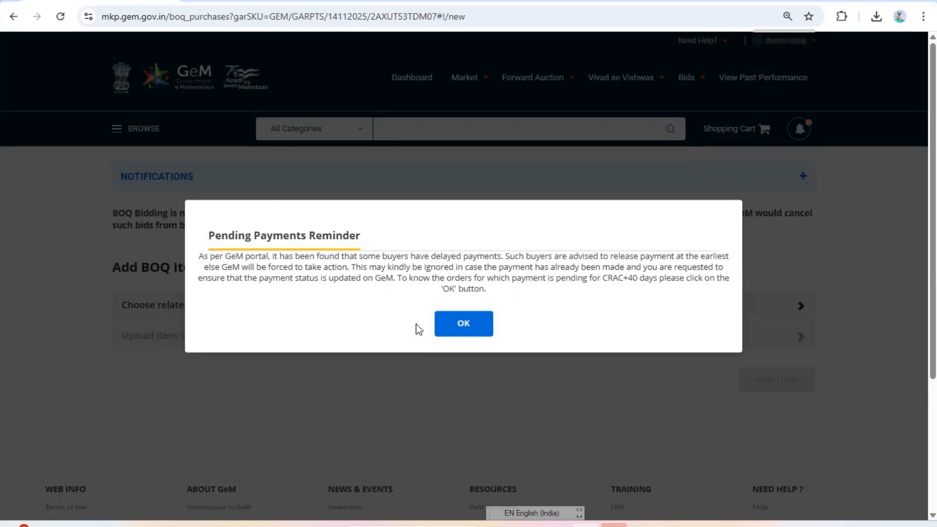
pyautogui.click(465, 332)
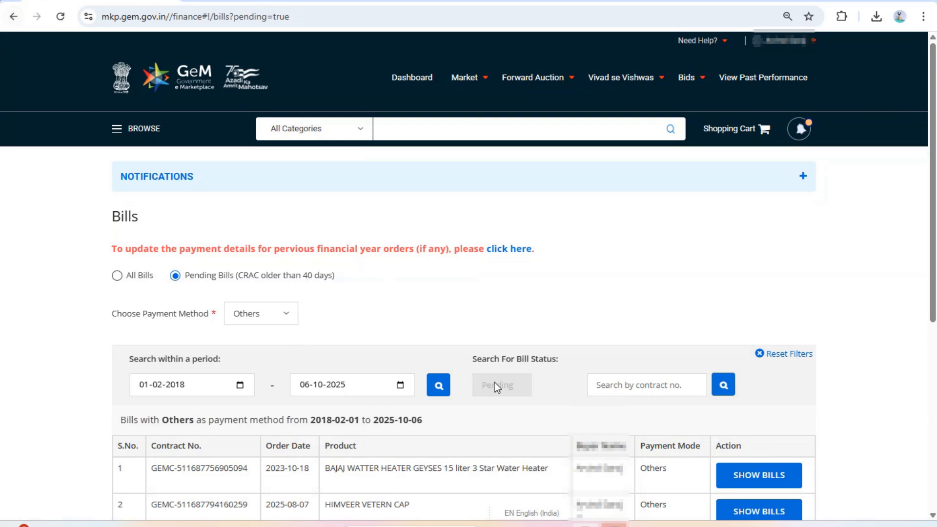
pyautogui.scroll(-4, 220, 300)
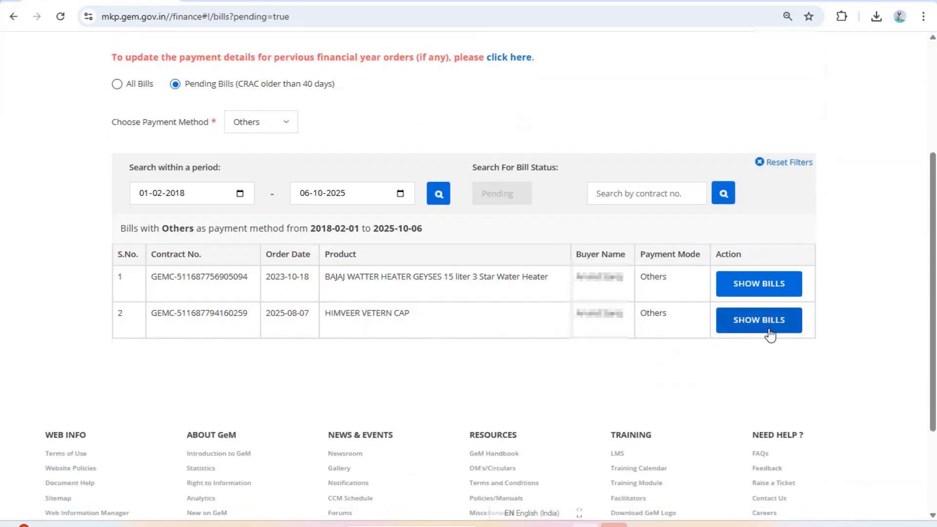
pyautogui.scroll(3, 382, 370)
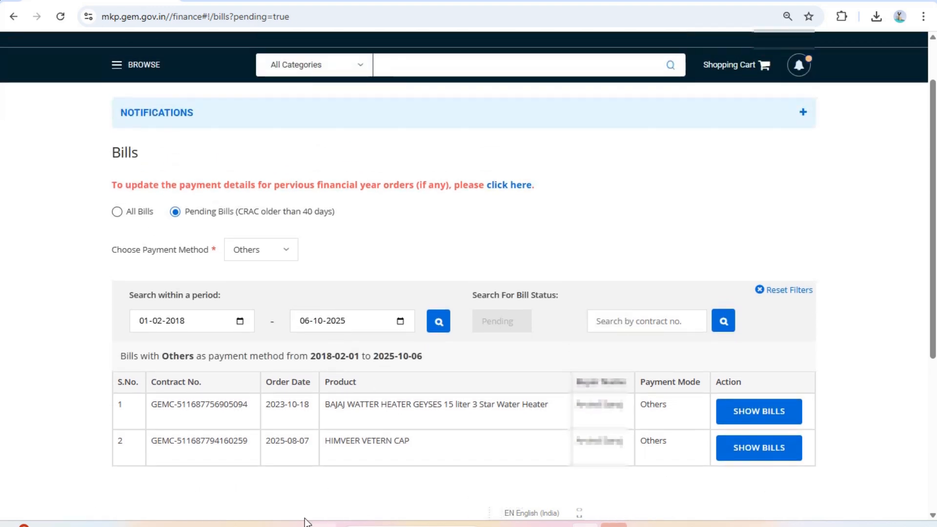
pyautogui.click(13, 17)
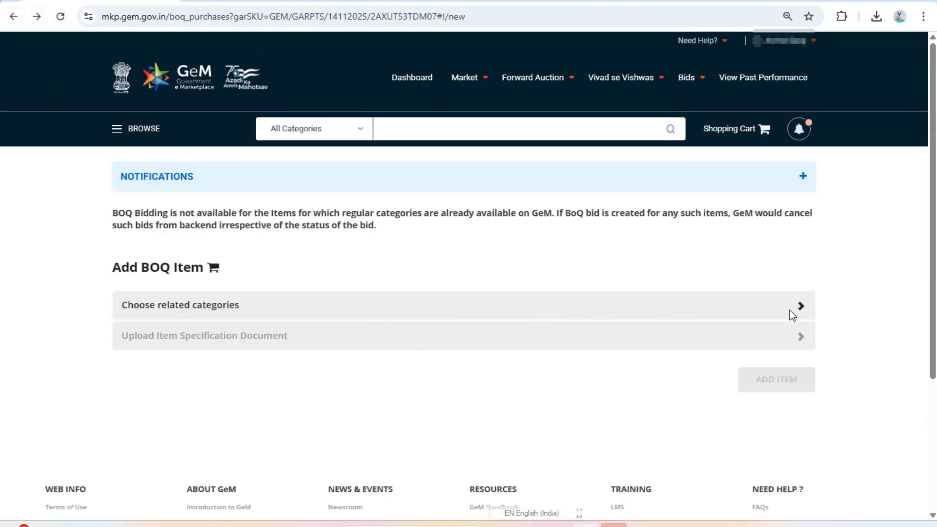
# Open the related-category selector and add Calendar-Handicraft
pyautogui.click(800, 308)
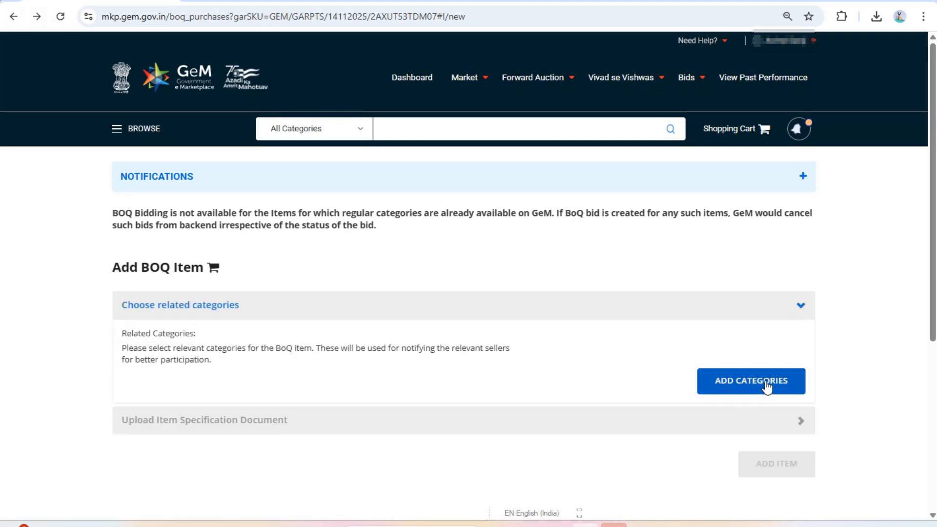
pyautogui.click(765, 381)
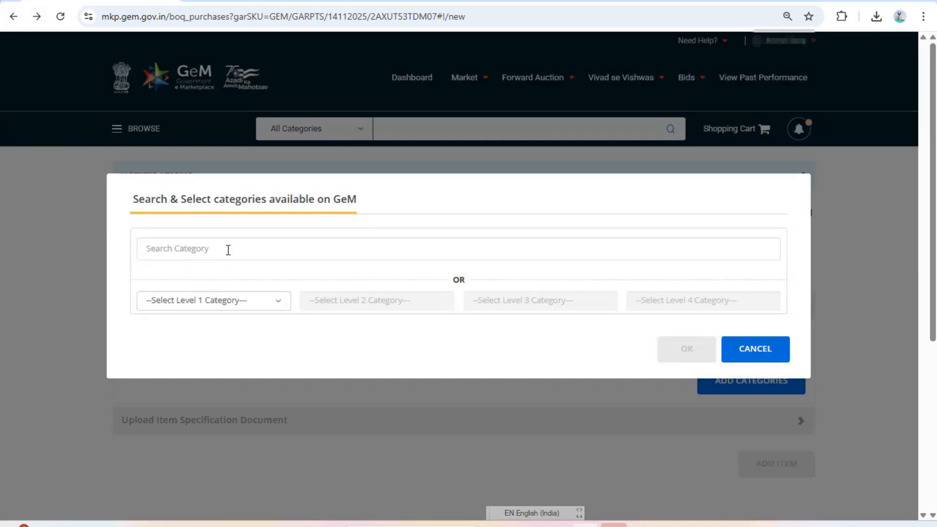
pyautogui.click(228, 250)
pyautogui.write('c')
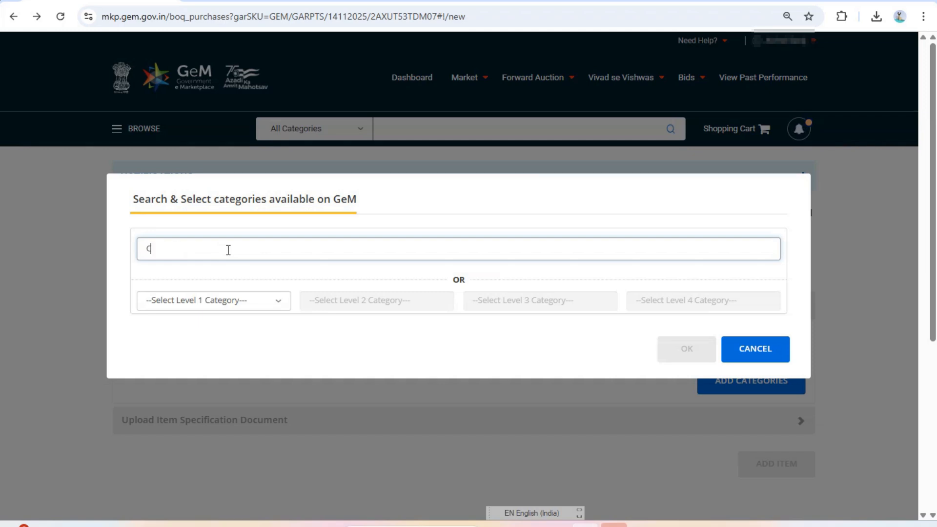
pyautogui.write('alender')
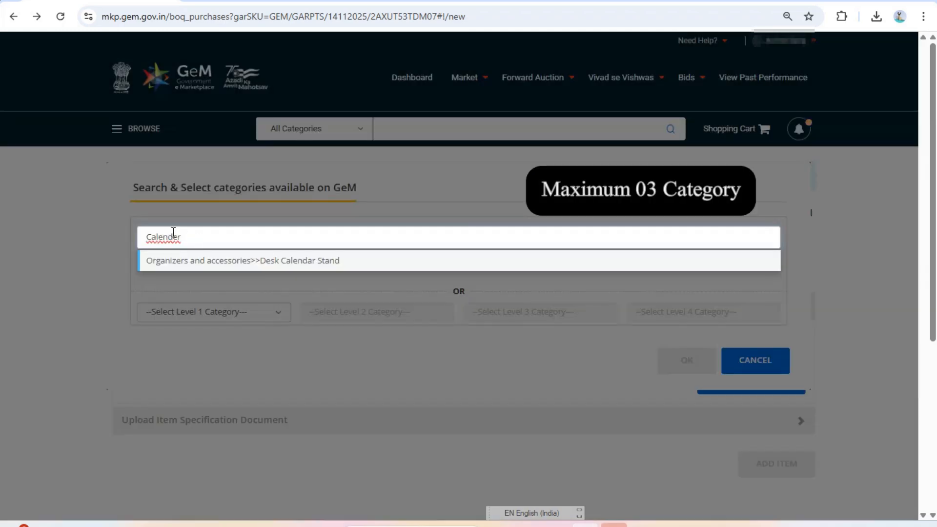
pyautogui.press('BackSpace')
pyautogui.write('a')
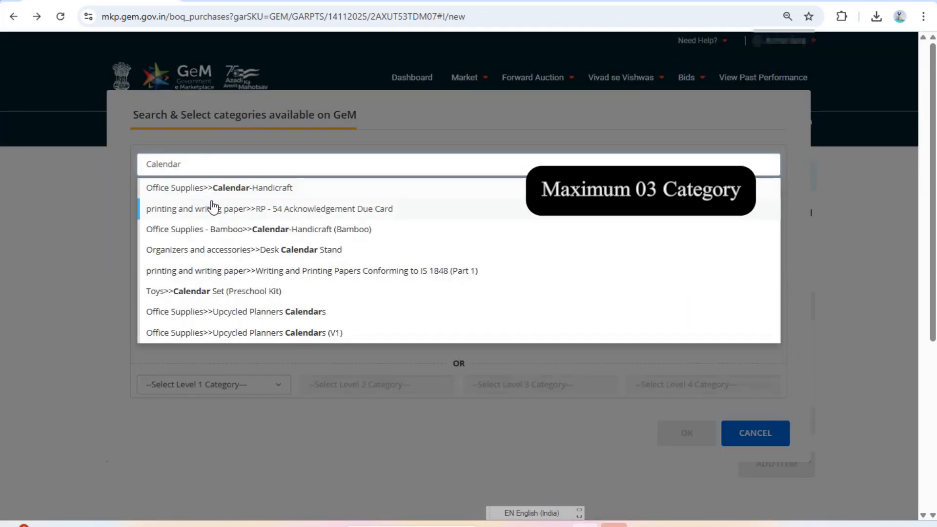
pyautogui.click(254, 190)
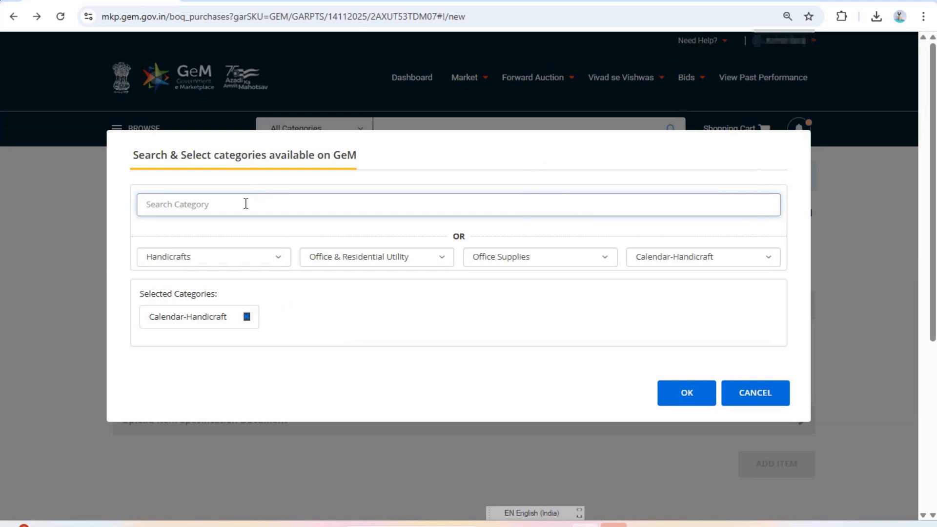
# Add Paper Carry Bag and Calendar Set (Preschool Kit), then confirm the three categories
pyautogui.write('papper')
pyautogui.press('BackSpace')
pyautogui.press('BackSpace')
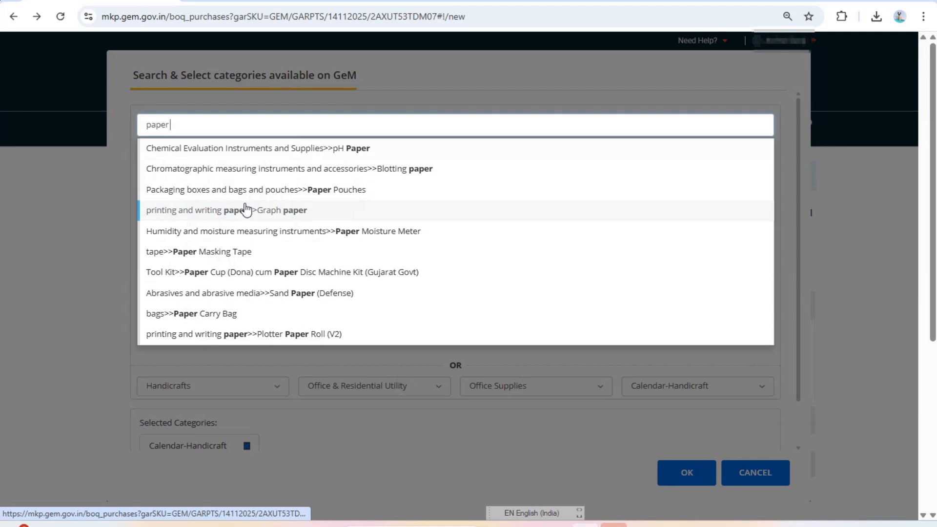
pyautogui.write('carry')
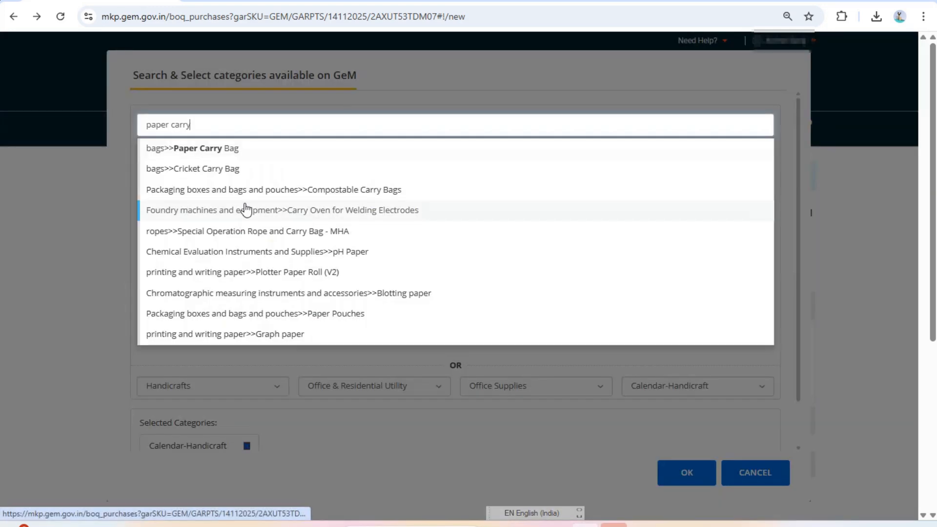
pyautogui.click(203, 148)
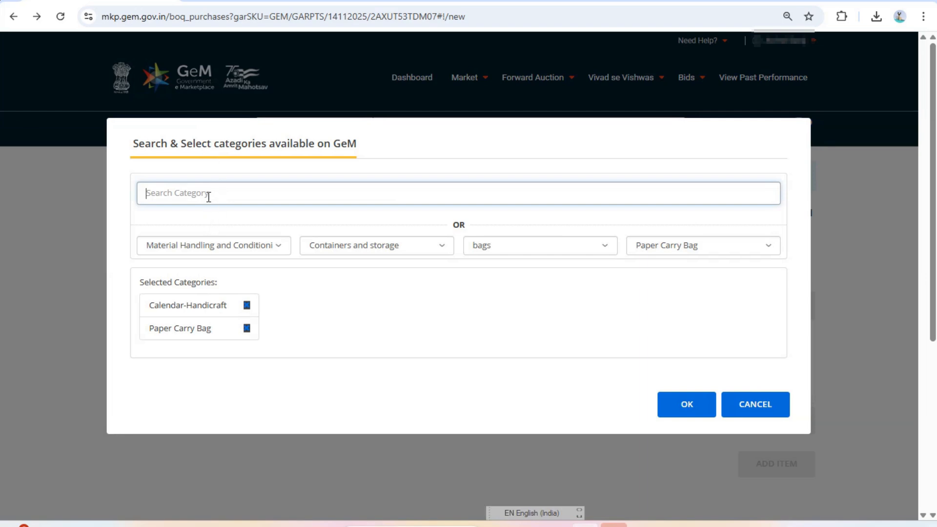
pyautogui.write('calenda')
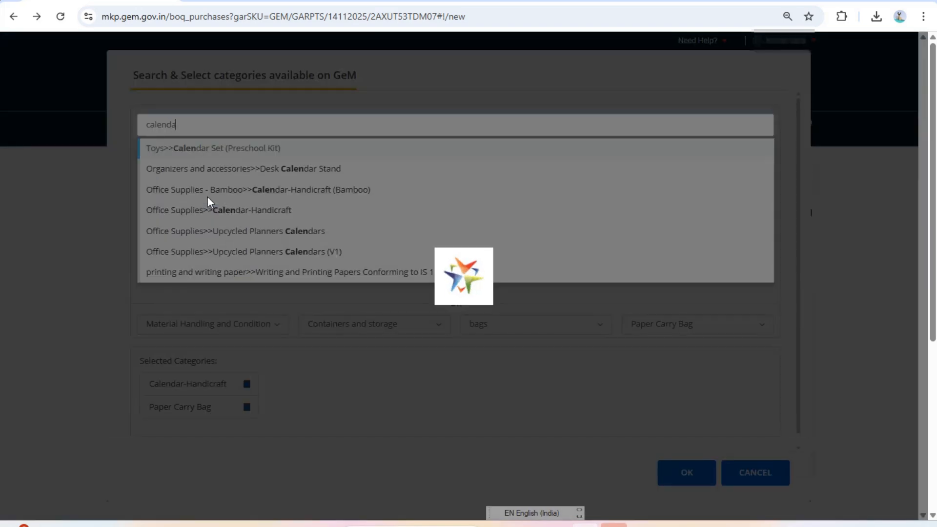
pyautogui.write('r')
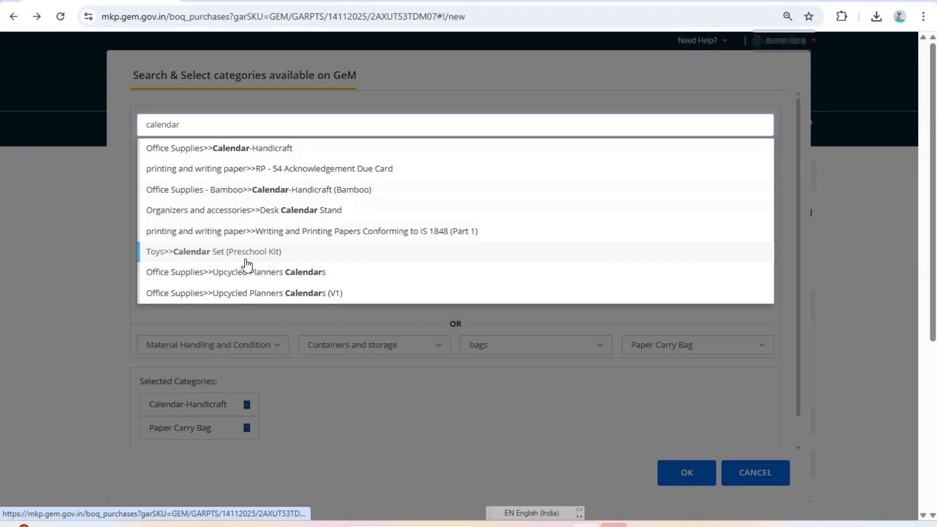
pyautogui.click(207, 253)
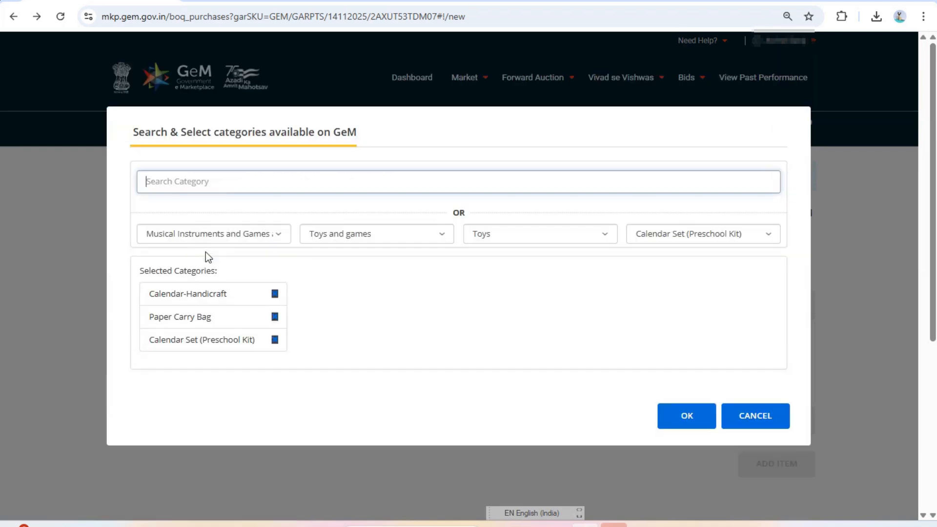
pyautogui.click(692, 425)
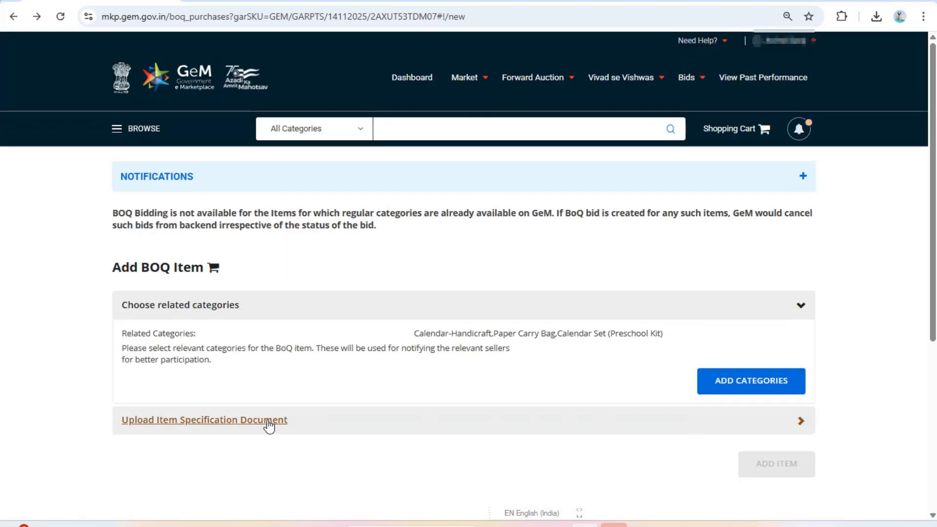
# Expand Upload Item Specification Document and open the Line Items sample file in Excel
pyautogui.scroll(-3, 307, 305)
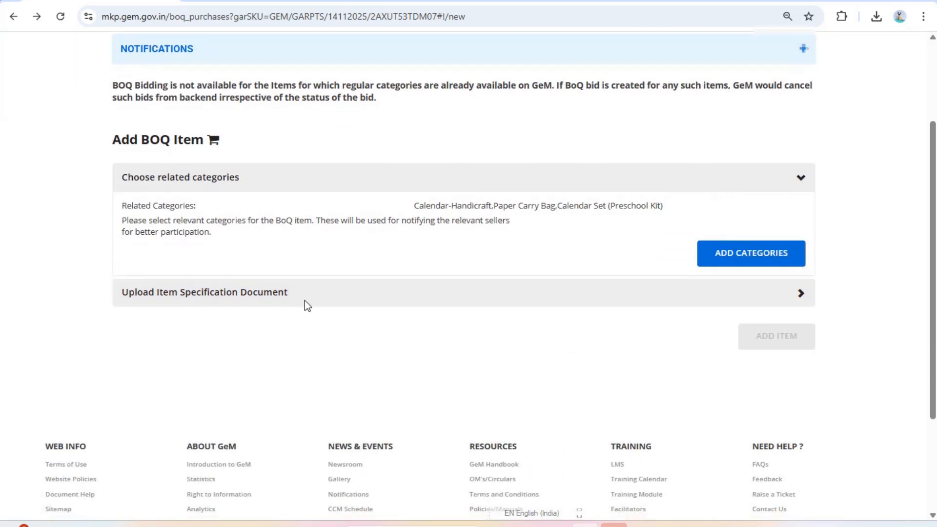
pyautogui.click(801, 295)
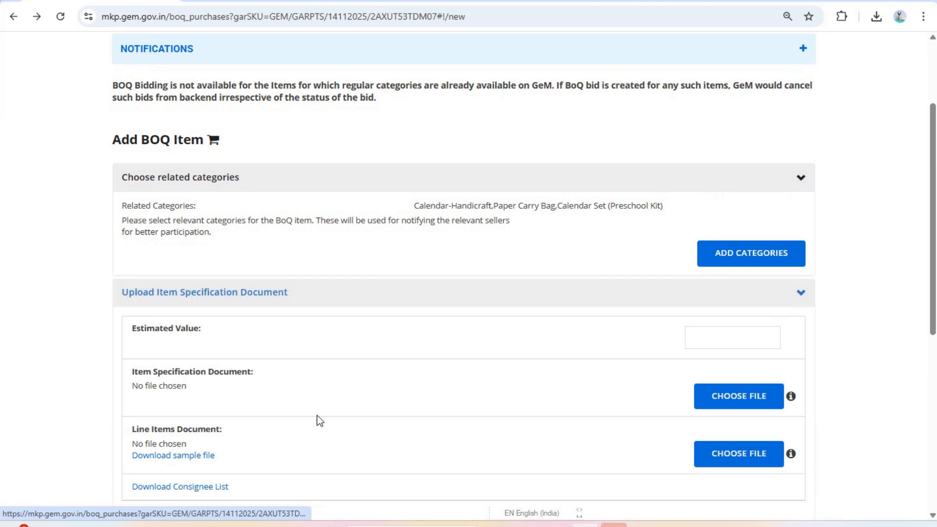
pyautogui.scroll(-1, 297, 419)
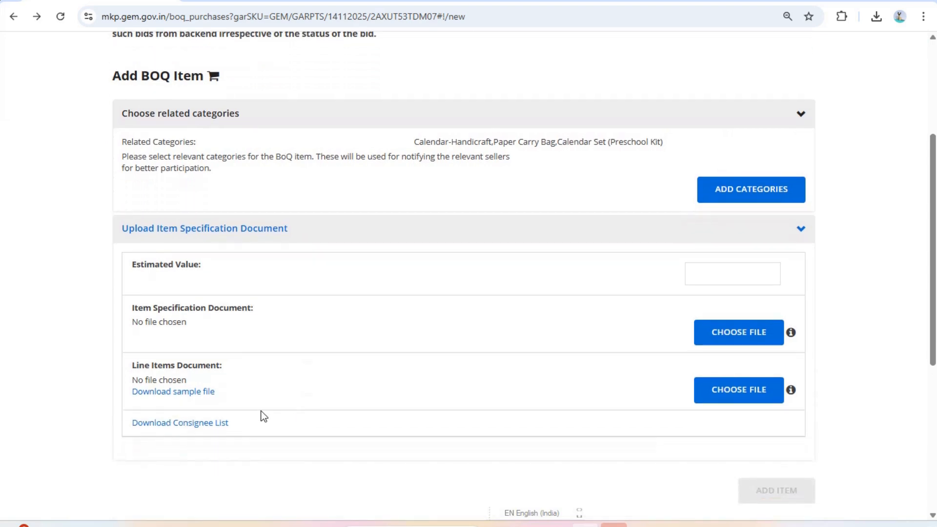
pyautogui.click(173, 392)
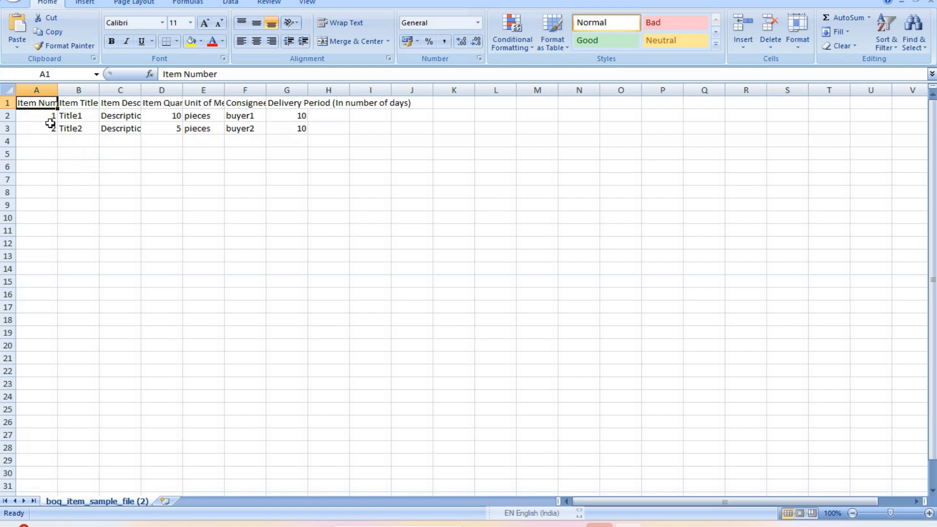
# Number the items 3, 4 and 5 in cells A4 to A6
pyautogui.click(46, 140)
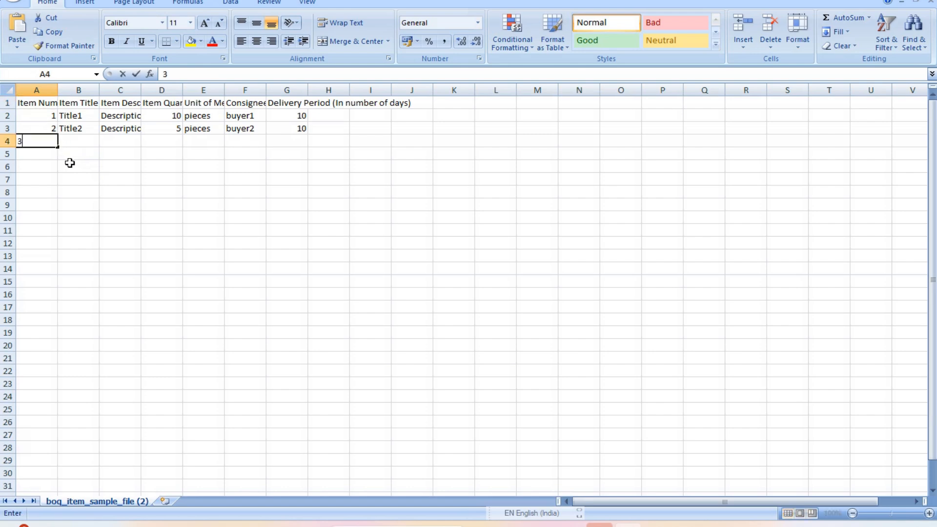
pyautogui.write('3')
pyautogui.press('Return')
pyautogui.write('4')
pyautogui.press('Return')
pyautogui.write('5')
pyautogui.press('Return')
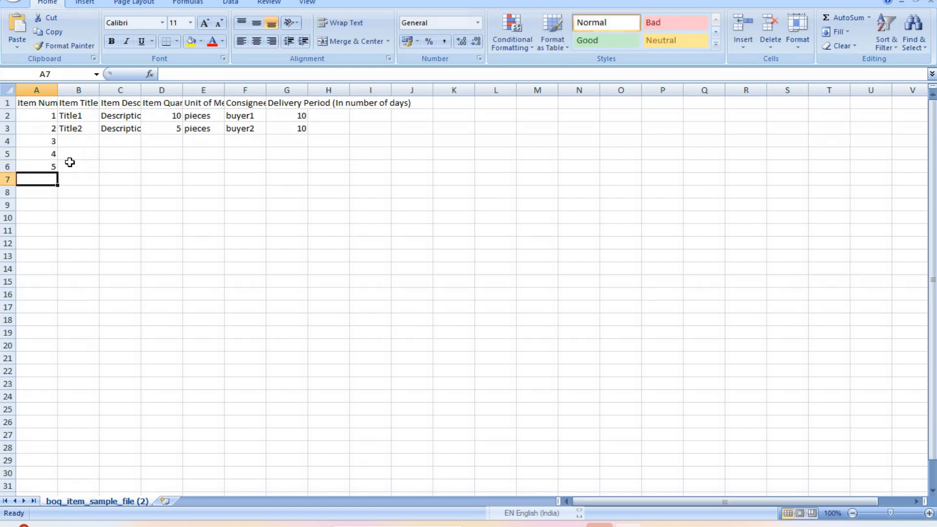
# Replace the placeholder titles in B2 and B3 with Wall Calendar and Table Calendar
pyautogui.click(81, 116)
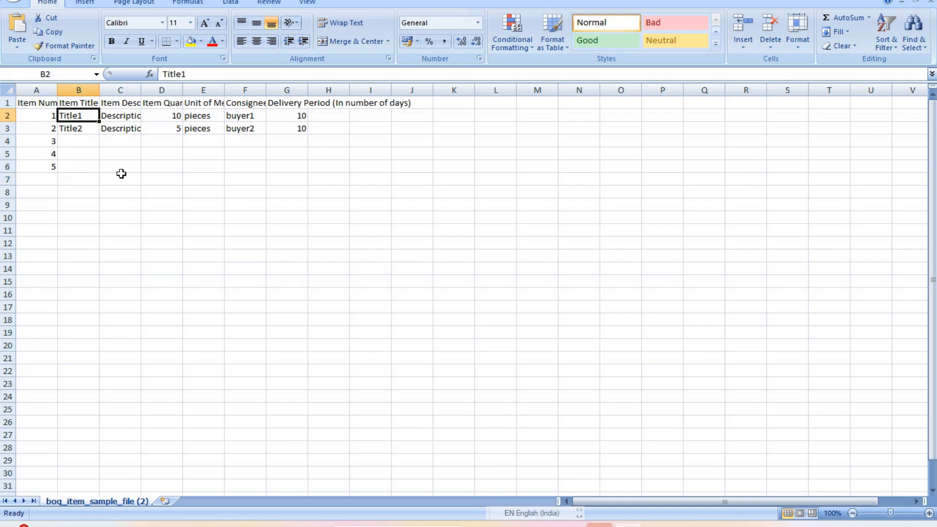
pyautogui.press('Delete')
pyautogui.write('i')
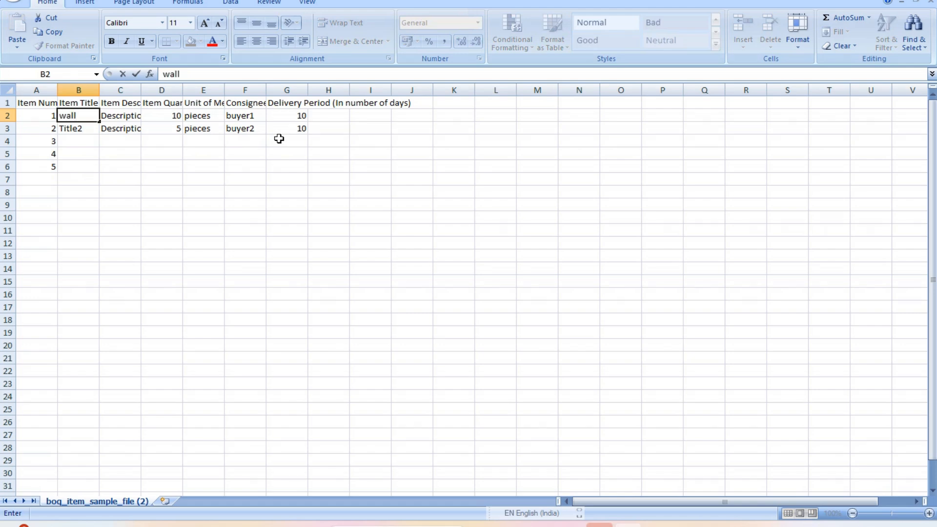
pyautogui.press('BackSpace')
pyautogui.press('BackSpace')
pyautogui.press('BackSpace')
pyautogui.press('BackSpace')
pyautogui.write('Wall Calendar')
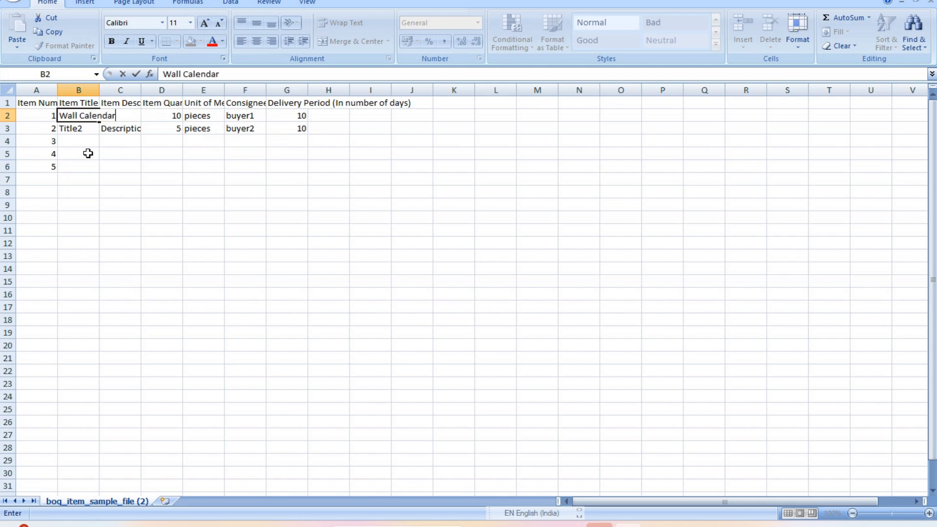
pyautogui.press('Return')
pyautogui.press('Return')
pyautogui.click(71, 129)
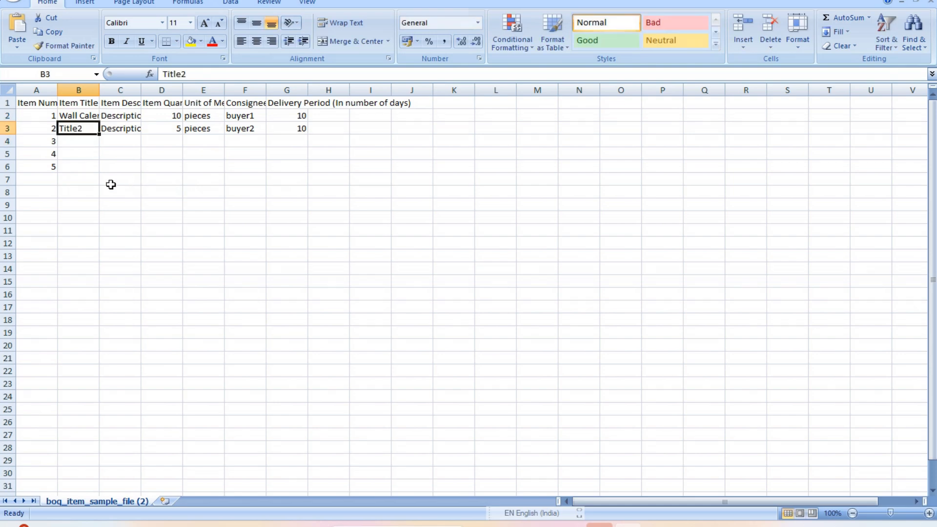
pyautogui.press('Delete')
pyautogui.write('Table')
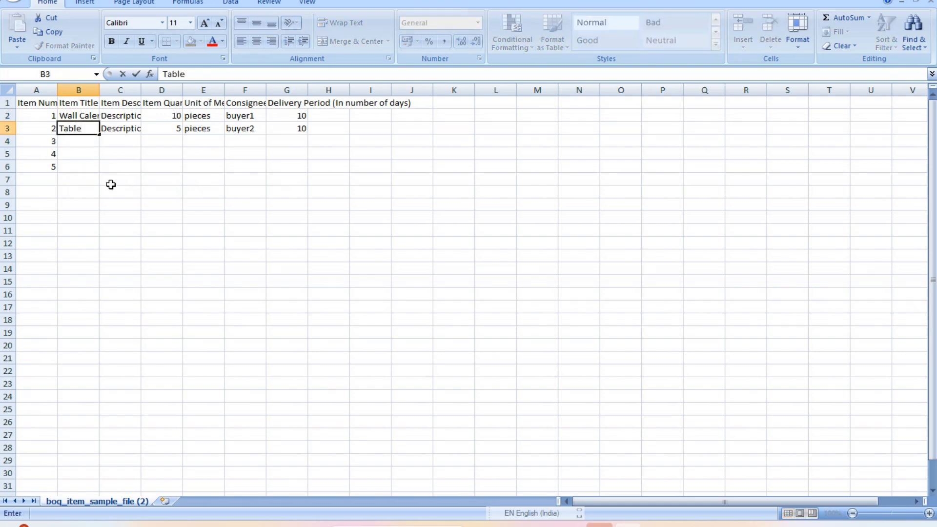
pyautogui.write(' Calendar')
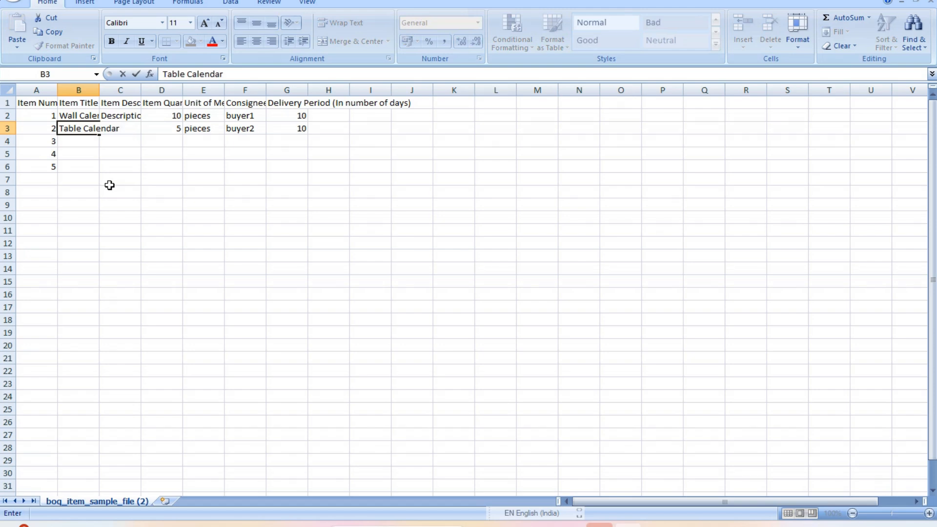
pyautogui.click(76, 144)
# Enter the titles Single Page Wall Calendar and Hand Made Paper in the next rows
pyautogui.write('Single p')
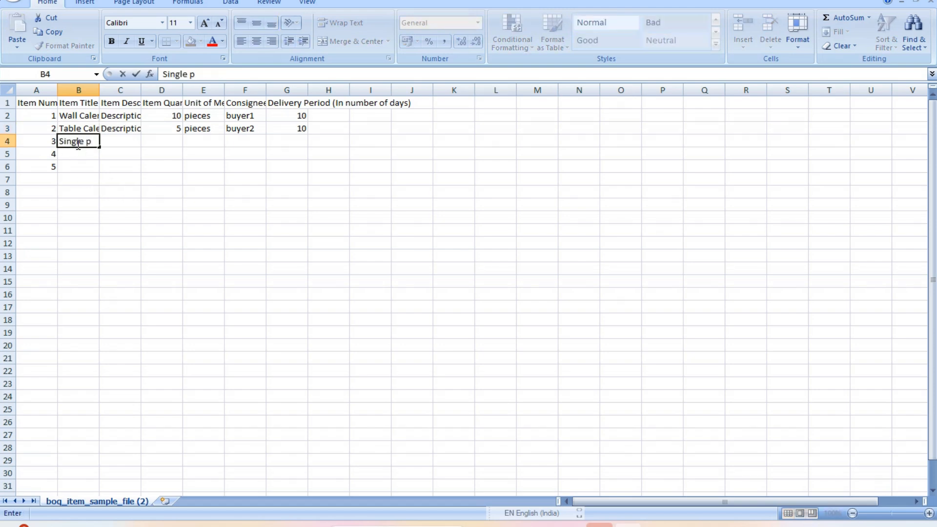
pyautogui.press('BackSpace')
pyautogui.write('Page Wakk')
pyautogui.press('BackSpace')
pyautogui.write('ll')
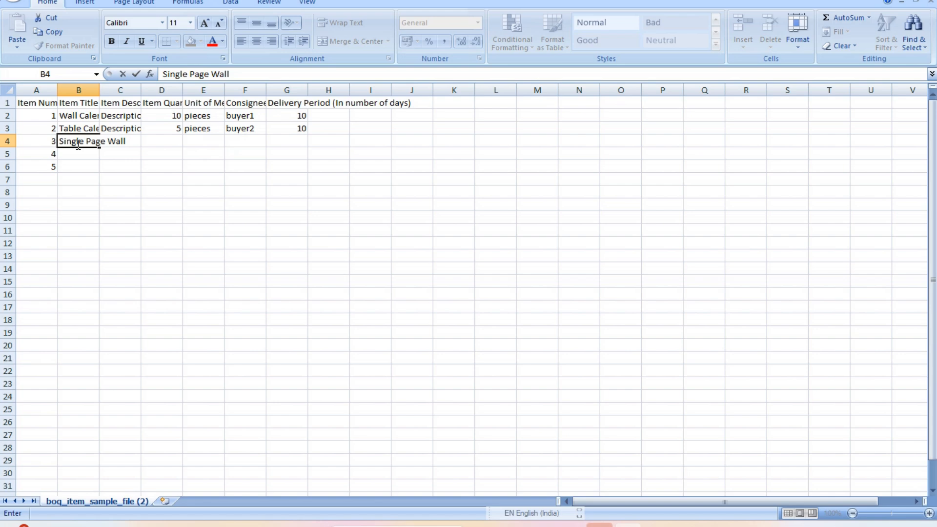
pyautogui.write(' Calendar')
pyautogui.press('Return')
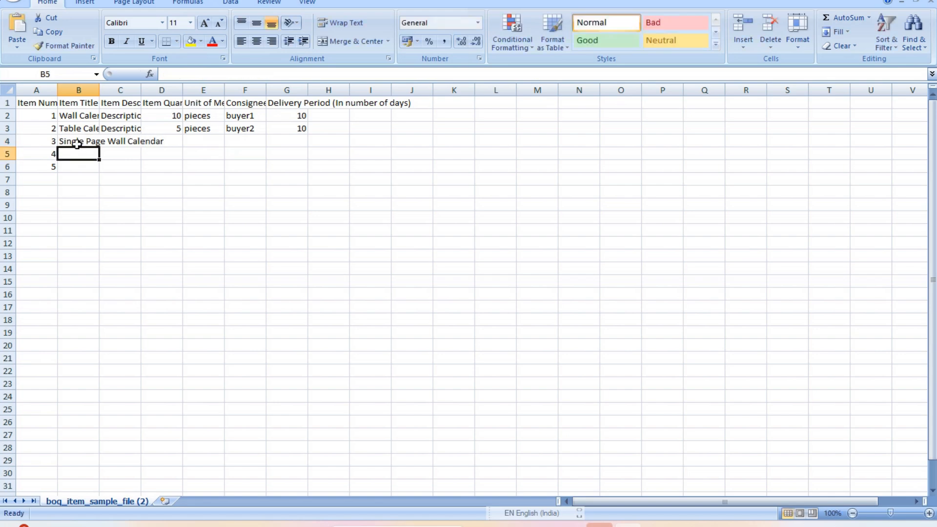
pyautogui.write('Hand Mad')
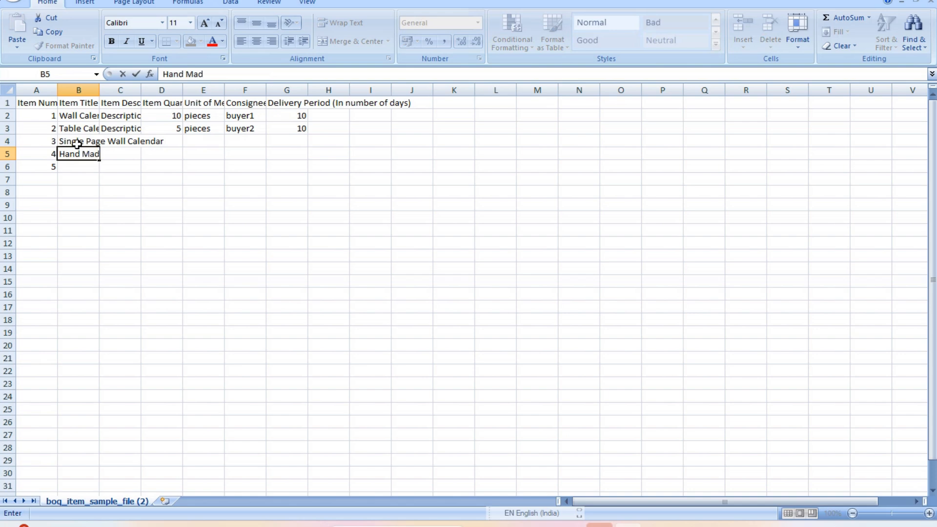
pyautogui.write('e Pa')
pyautogui.write('per Carry Bag With ITBP')
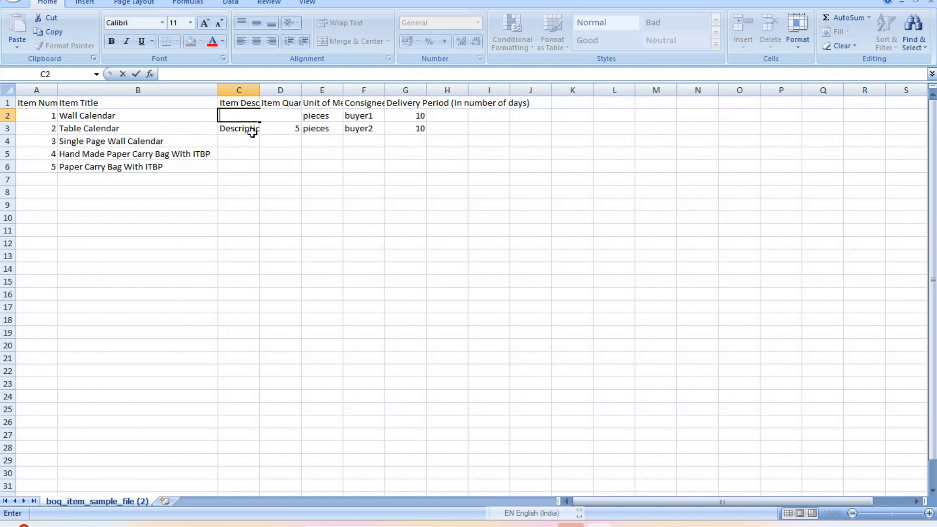
# Enter the quantities 4322, 6440 and 500
pyautogui.press('F2')
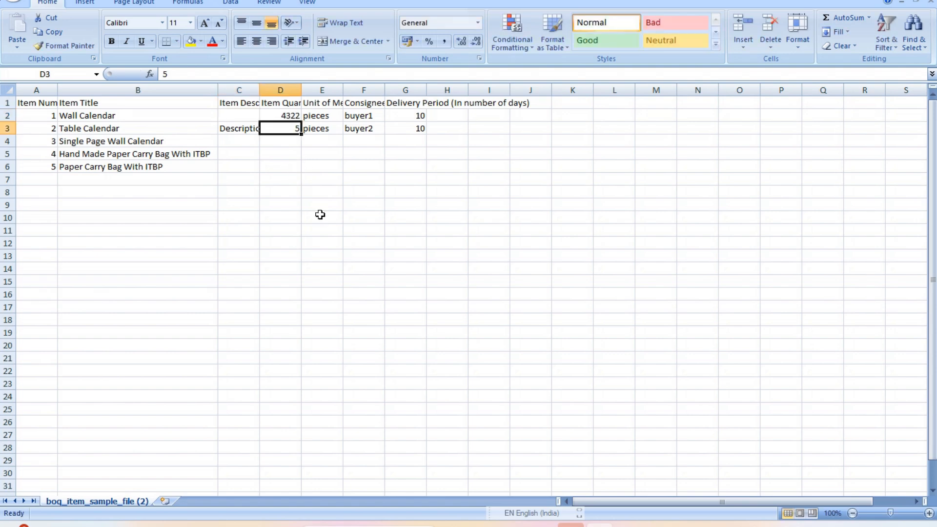
pyautogui.write('4322')
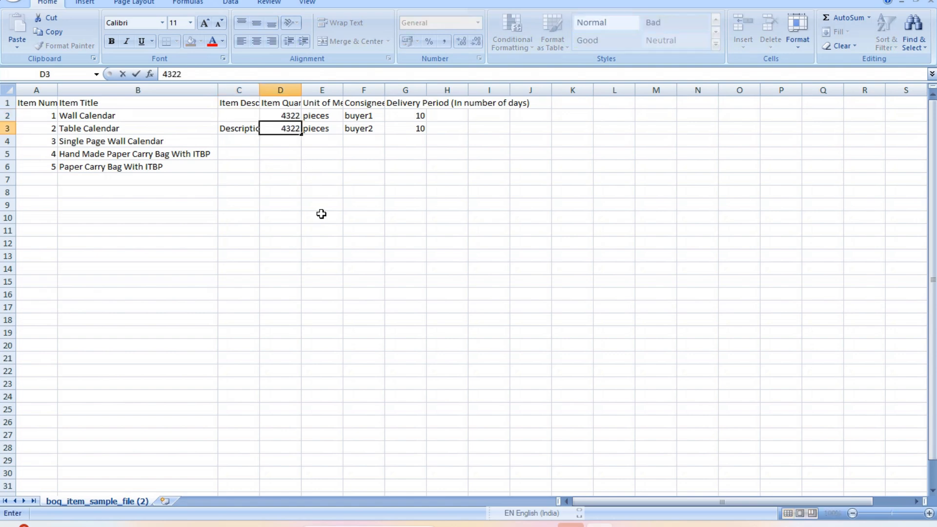
pyautogui.press('Return')
pyautogui.write('6440')
pyautogui.press('Return')
pyautogui.write('500')
pyautogui.press('Return')
pyautogui.write('500')
# Set the unit of measure to pieces across the unit column
pyautogui.click(312, 141)
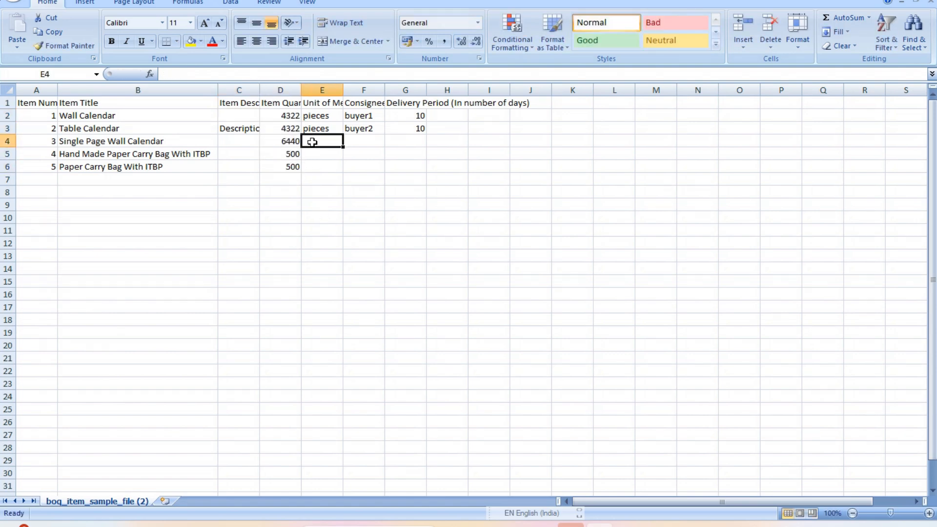
pyautogui.write('Pie')
pyautogui.click(329, 154)
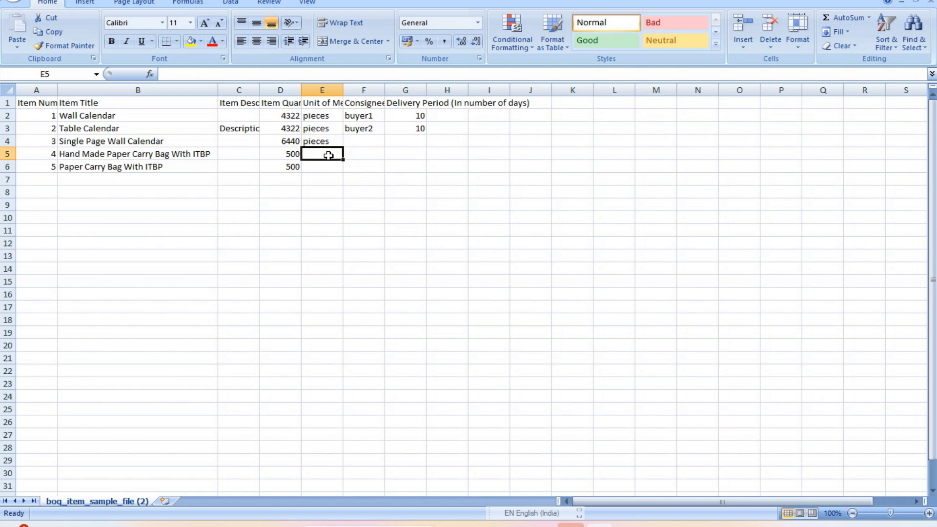
pyautogui.click(329, 143)
pyautogui.hotkey('ctrl', 'c')
pyautogui.click(330, 155)
pyautogui.hotkey('ctrl', 'v')
pyautogui.click(328, 169)
pyautogui.hotkey('ctrl', 'v')
# Download the consignee list from GeM and enter the consignee ID in F2
pyautogui.click(366, 116)
pyautogui.press('BackSpace')
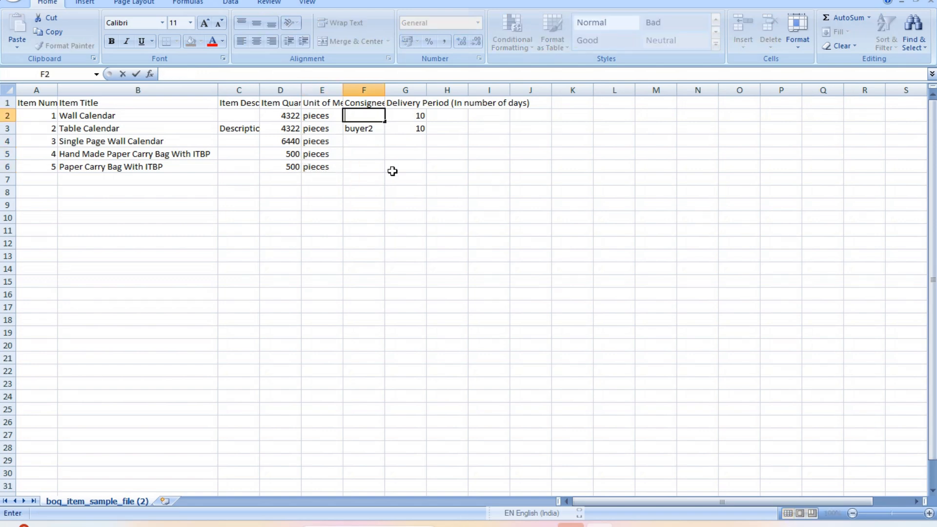
pyautogui.click(543, 524)
pyautogui.click(846, 6)
pyautogui.click(184, 493)
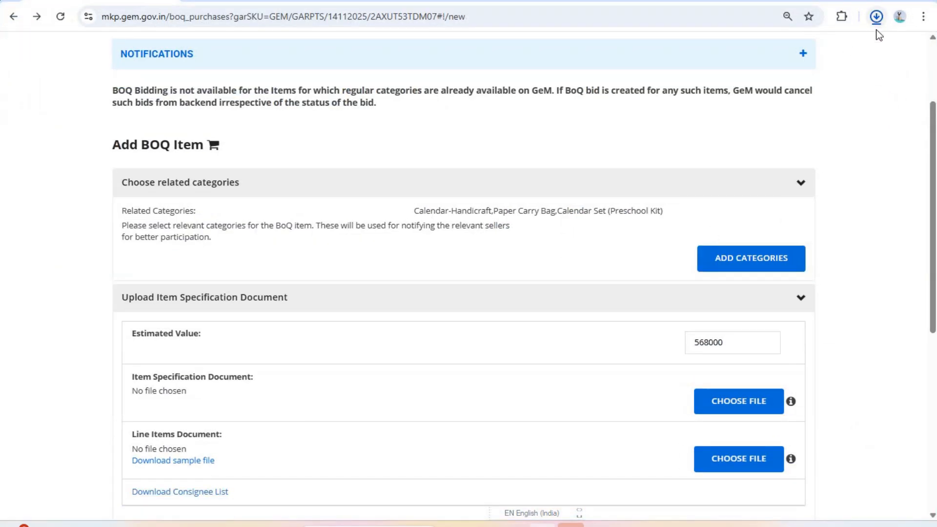
pyautogui.click(742, 75)
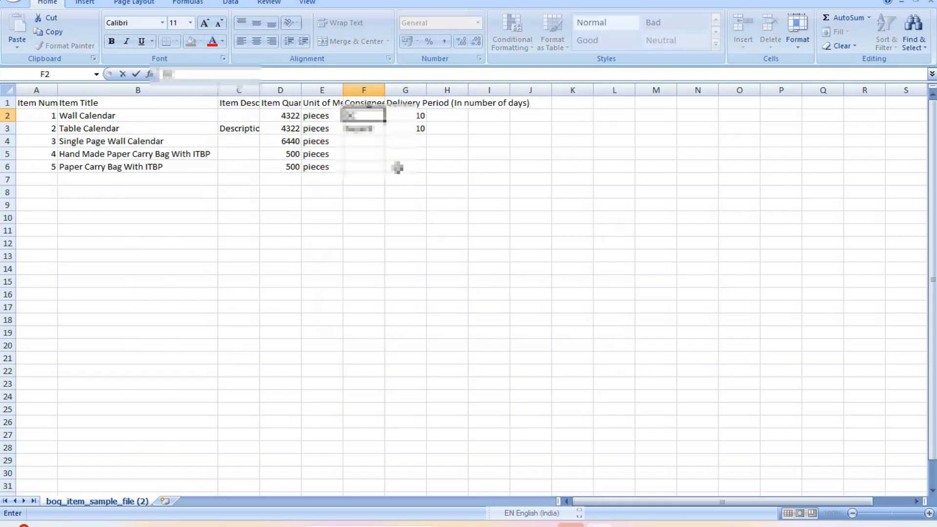
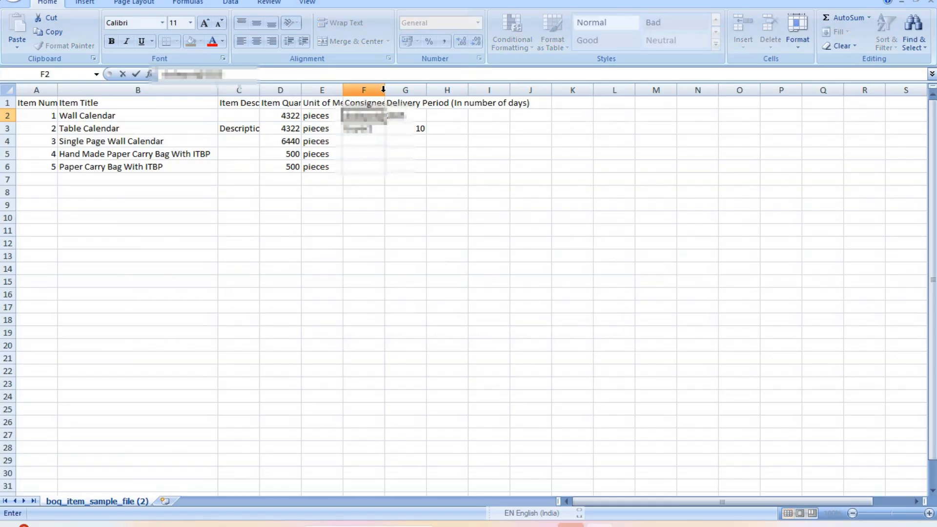
# Copy the consignee ID into F3 to F6 and widen the consignee column
pyautogui.click(385, 90)
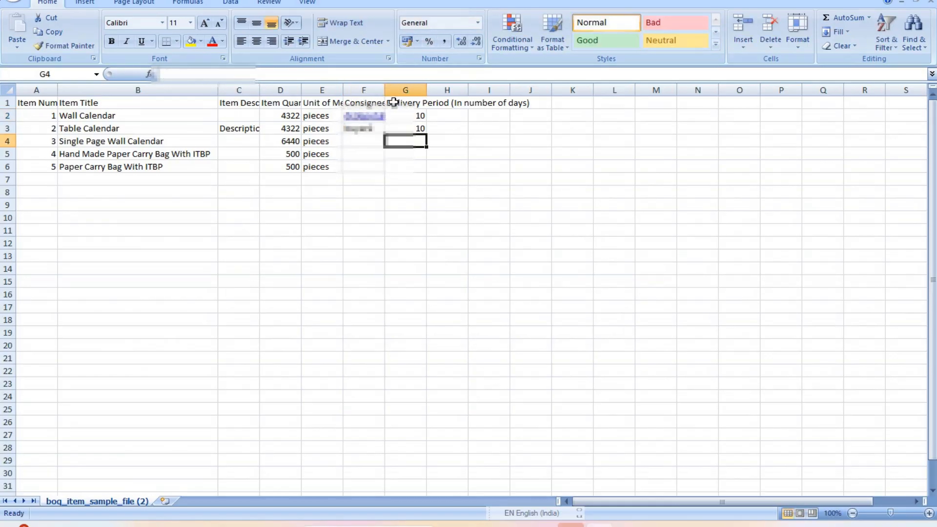
pyautogui.press('Left')
pyautogui.press('Down')
pyautogui.press('Down')
pyautogui.moveTo(384, 90); pyautogui.dragTo(406, 90)
pyautogui.click(389, 116)
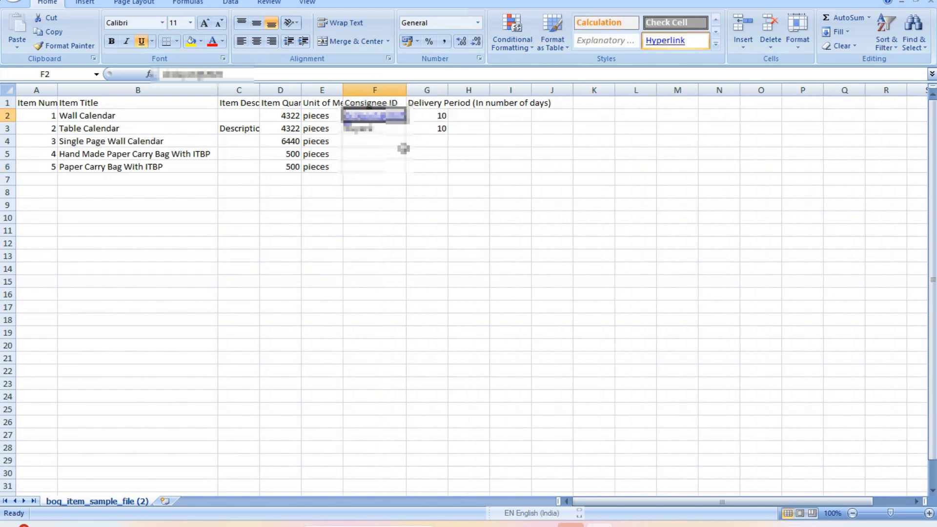
pyautogui.hotkey('ctrl', 'c')
pyautogui.moveTo(383, 128); pyautogui.dragTo(383, 163)
pyautogui.hotkey('ctrl', 'v')
# Set the delivery period to 20 days for the items in column G
pyautogui.click(385, 179)
pyautogui.click(440, 116)
pyautogui.write('20')
pyautogui.press('Return')
pyautogui.write('20')
pyautogui.press('Return')
pyautogui.write('20')
pyautogui.press('Return')
pyautogui.write('202')
pyautogui.press('Return')
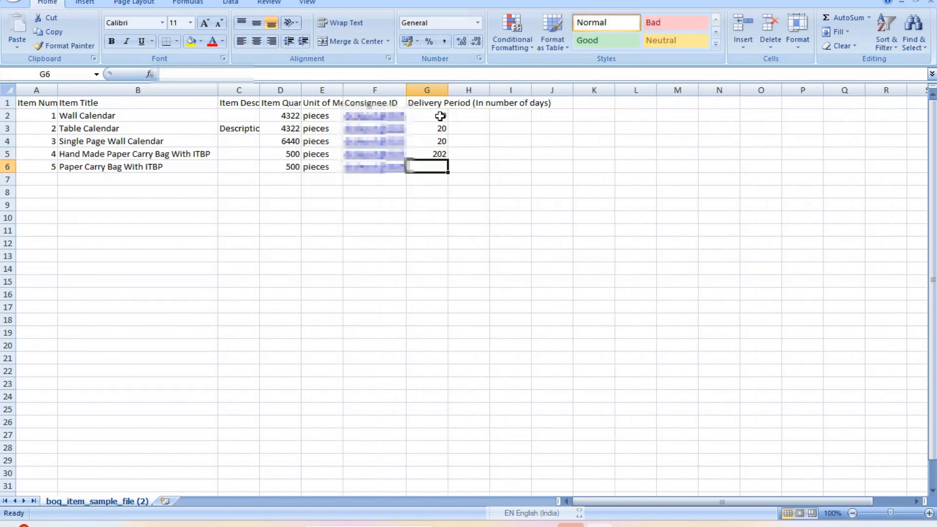
pyautogui.write('20')
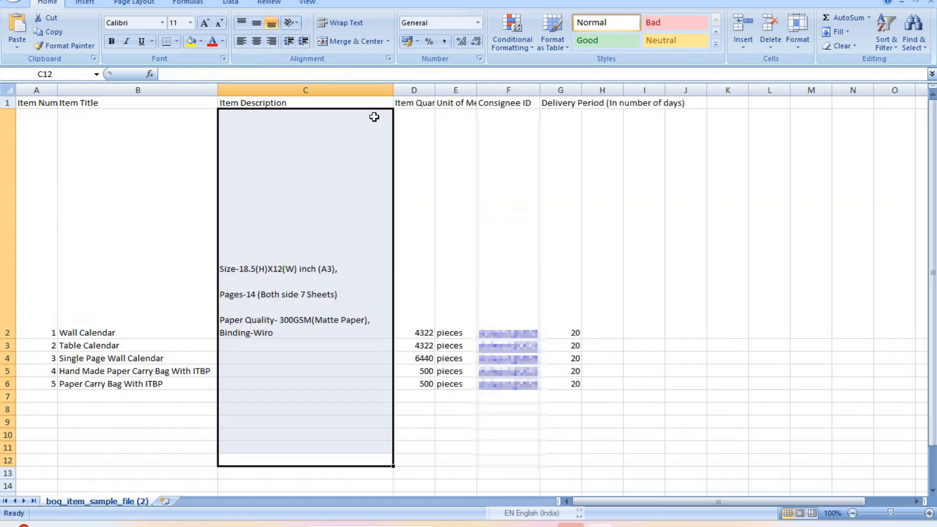
# Toggle text wrapping on C2 and remove the blank lines around Pages-14
pyautogui.click(287, 272)
pyautogui.click(345, 24)
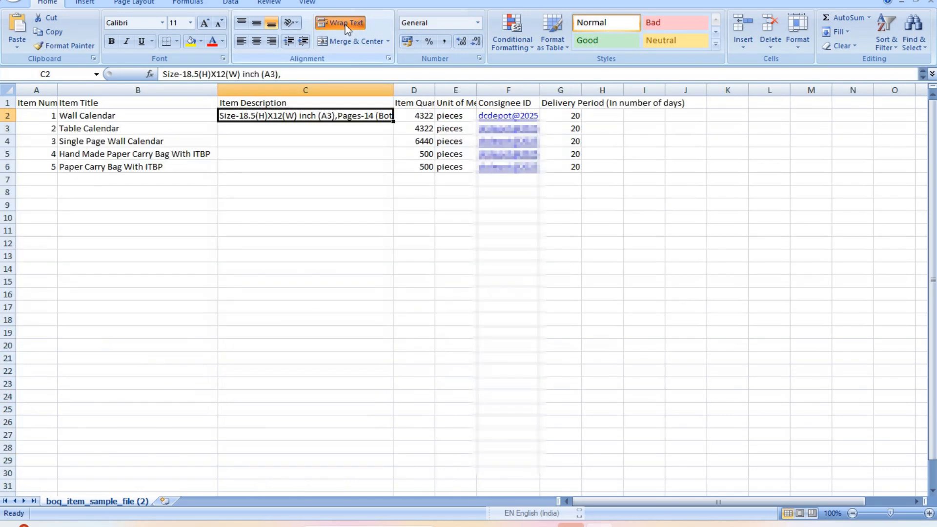
pyautogui.click(344, 23)
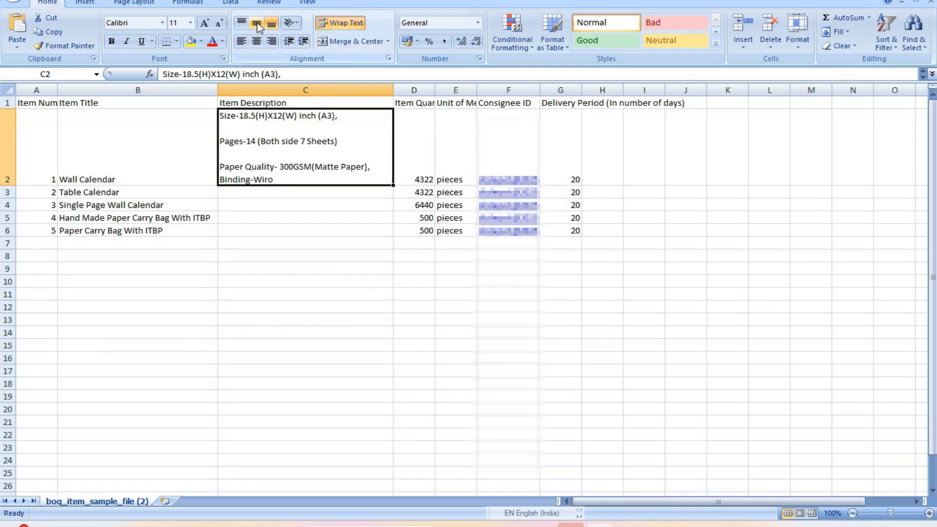
pyautogui.doubleClick(241, 132)
pyautogui.press('BackSpace')
pyautogui.click(252, 152)
pyautogui.press('BackSpace')
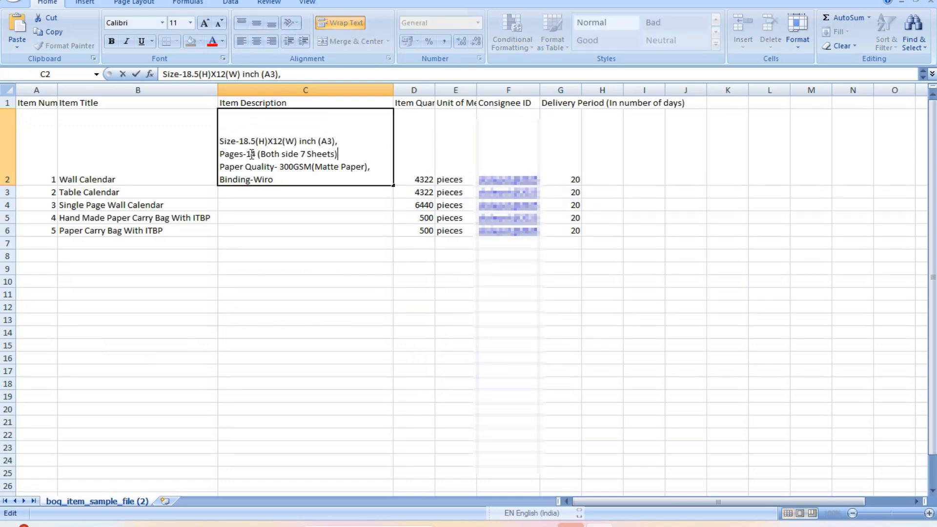
pyautogui.click(241, 126)
# Paste a description into C3, then undo the paste
pyautogui.click(34, 192)
pyautogui.doubleClick(280, 167)
pyautogui.hotkey('ctrl', 'v')
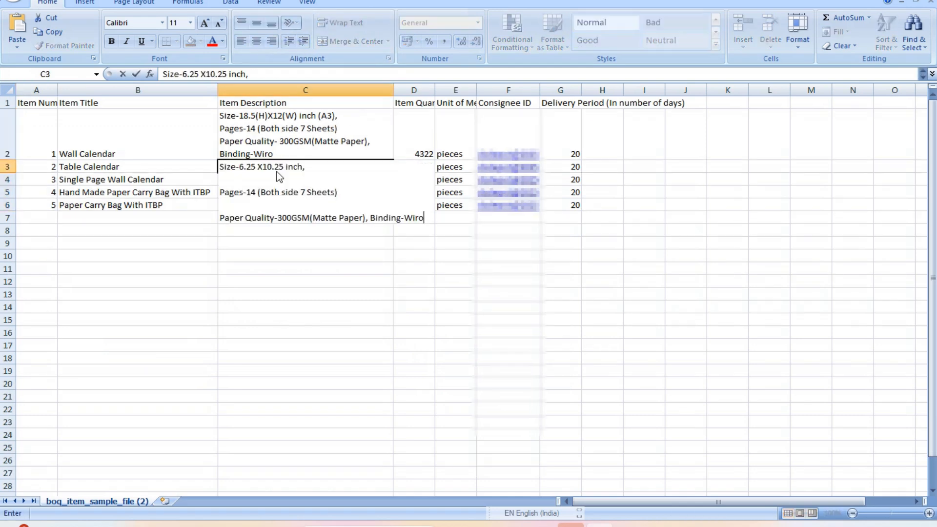
pyautogui.click(291, 218)
pyautogui.hotkey('ctrl', 'z')
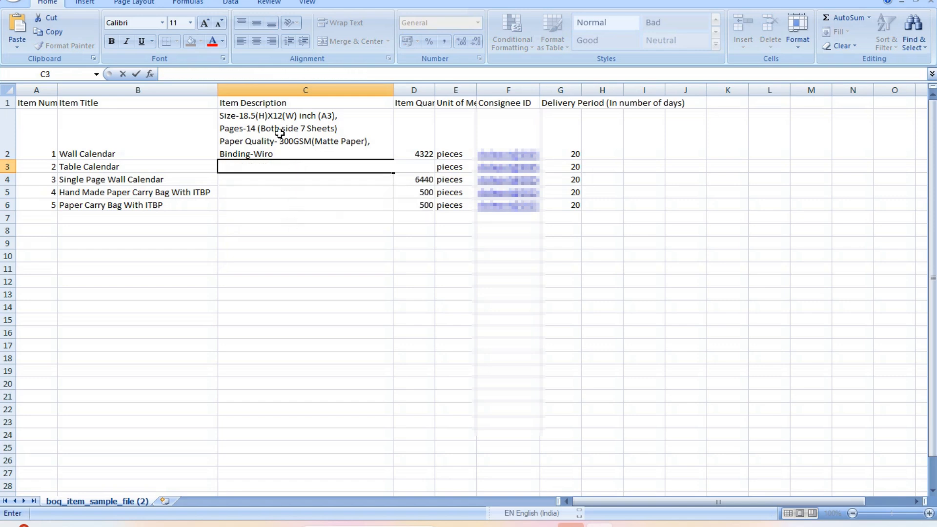
# Replace the C2 description with 'AS per Sample and Specification'
pyautogui.click(280, 134)
pyautogui.press('Delete')
pyautogui.write('AS')
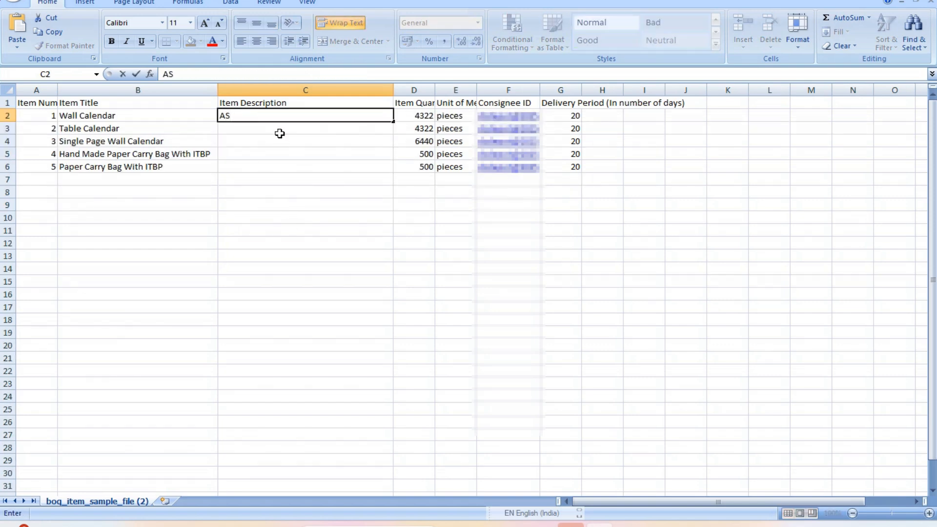
pyautogui.write(' per Sample')
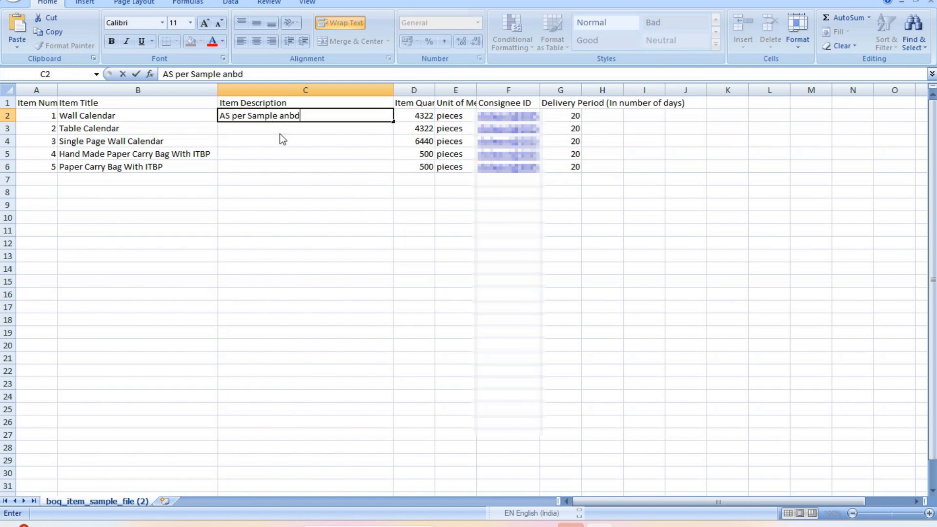
pyautogui.write(' anbd')
pyautogui.press('BackSpace')
pyautogui.press('BackSpace')
pyautogui.write('d Specification')
pyautogui.press('Return')
pyautogui.click(355, 115)
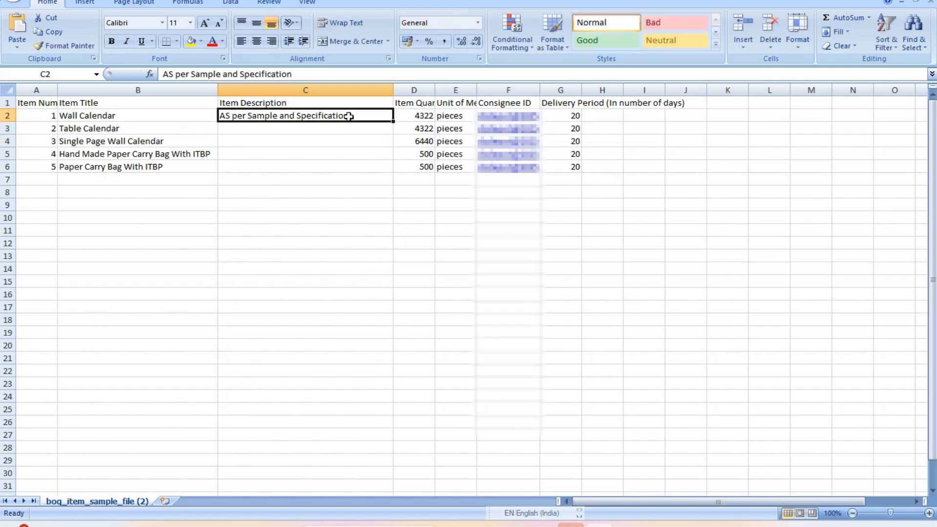
# Copy the 'AS per Sample and Specification' description into C3 to C6
pyautogui.hotkey('ctrl', 'c')
pyautogui.moveTo(356, 127); pyautogui.dragTo(358, 164)
pyautogui.hotkey('ctrl', 'v')
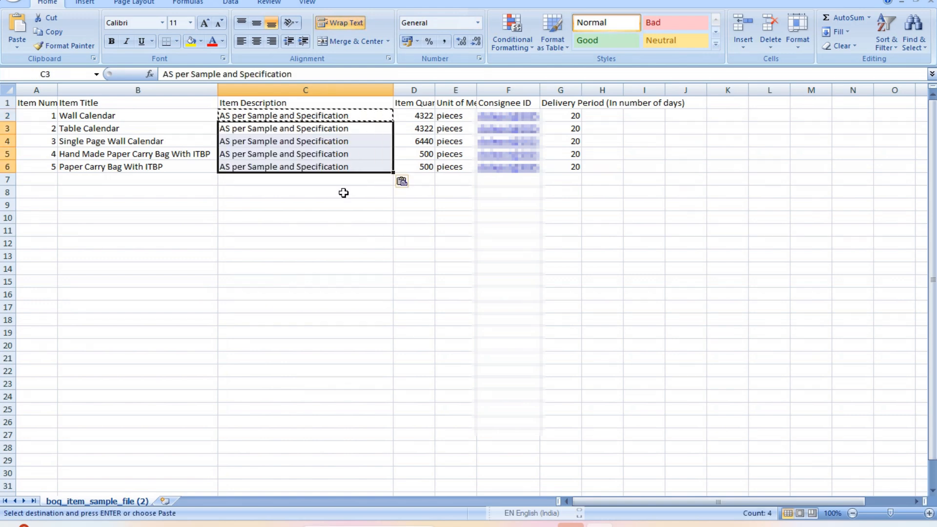
pyautogui.click(273, 227)
pyautogui.press('Up')
pyautogui.press('Up')
pyautogui.press('Up')
pyautogui.press('Up')
pyautogui.press('Up')
pyautogui.press('Up')
pyautogui.click(289, 178)
pyautogui.press('Escape')
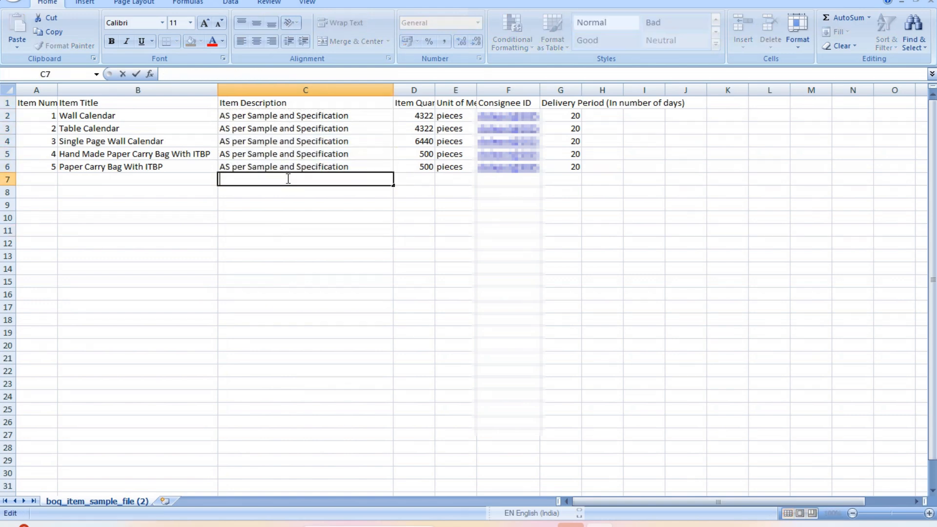
pyautogui.click(311, 217)
pyautogui.click(420, 264)
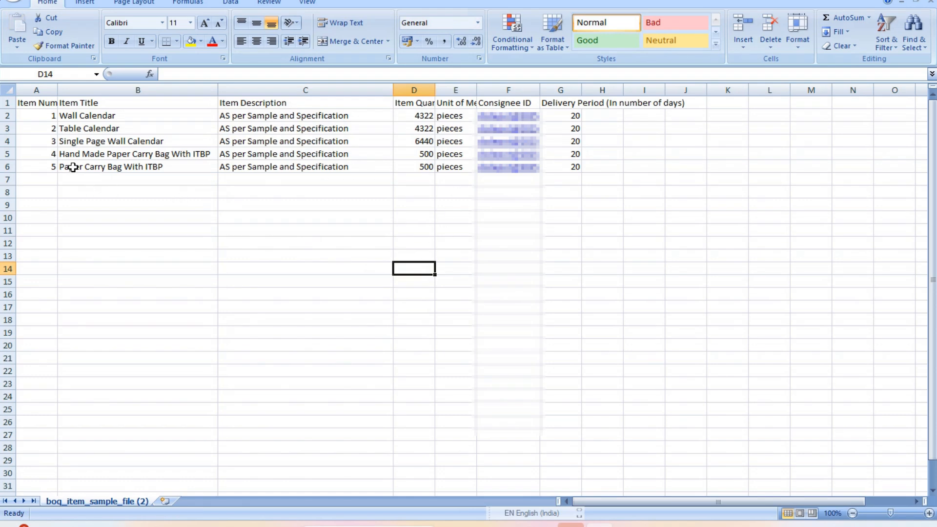
# Save the sheet in CSV format and close Excel, keeping the changes
pyautogui.hotkey('ctrl', 's')
pyautogui.click(418, 296)
pyautogui.hotkey('alt', 'F4')
pyautogui.click(423, 286)
# Attach the DocScanner 15 Nov 2025 PDF as the item specification document
pyautogui.click(737, 405)
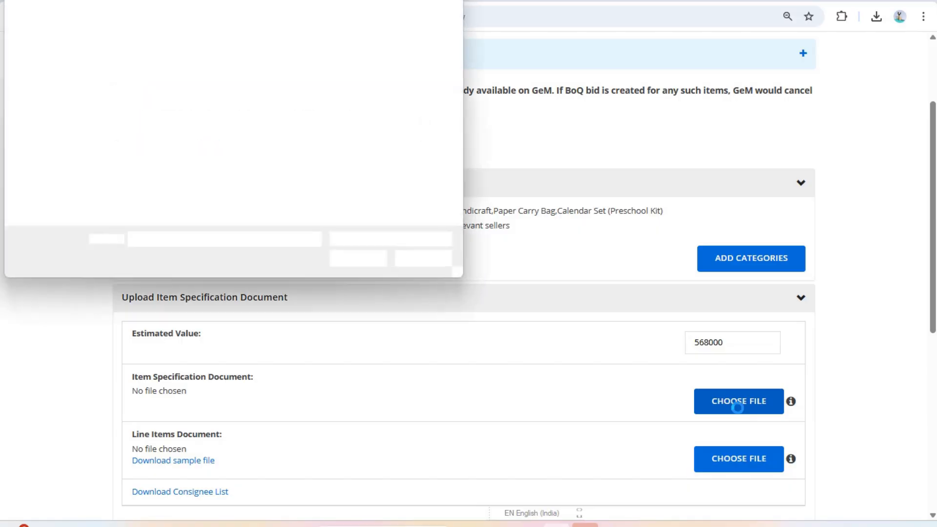
pyautogui.moveTo(287, 96); pyautogui.dragTo(291, 144)
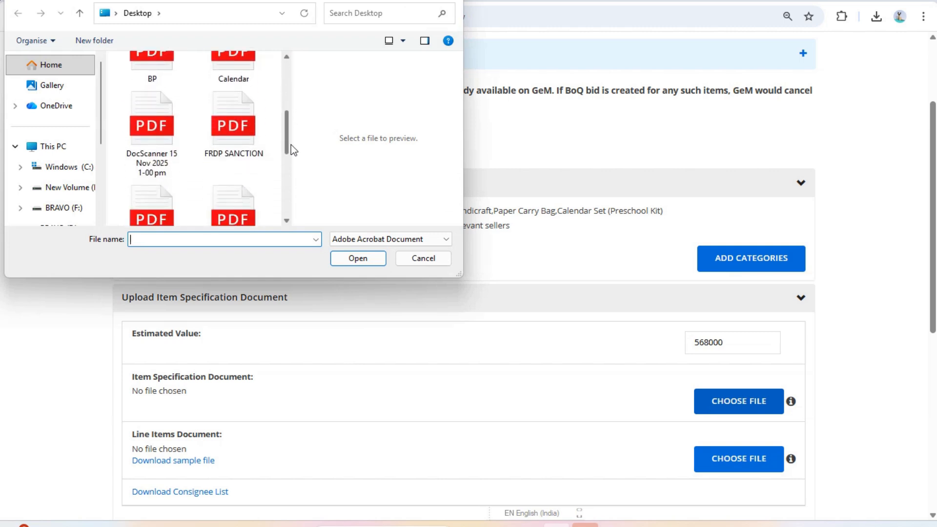
pyautogui.click(139, 144)
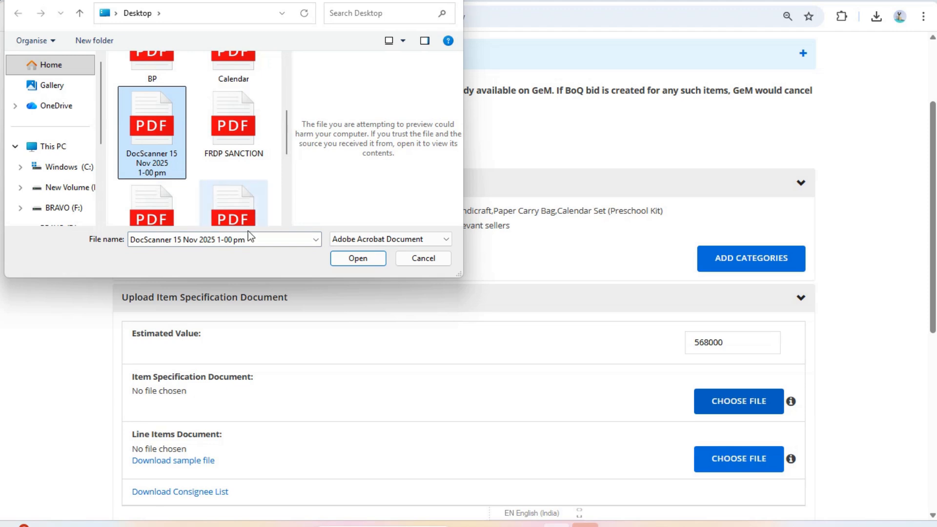
pyautogui.click(357, 257)
# Attach boq_item_sample_file (2).csv as the line items document and submit the BOQ item
pyautogui.scroll(-1, 333, 422)
pyautogui.scroll(-1, 333, 422)
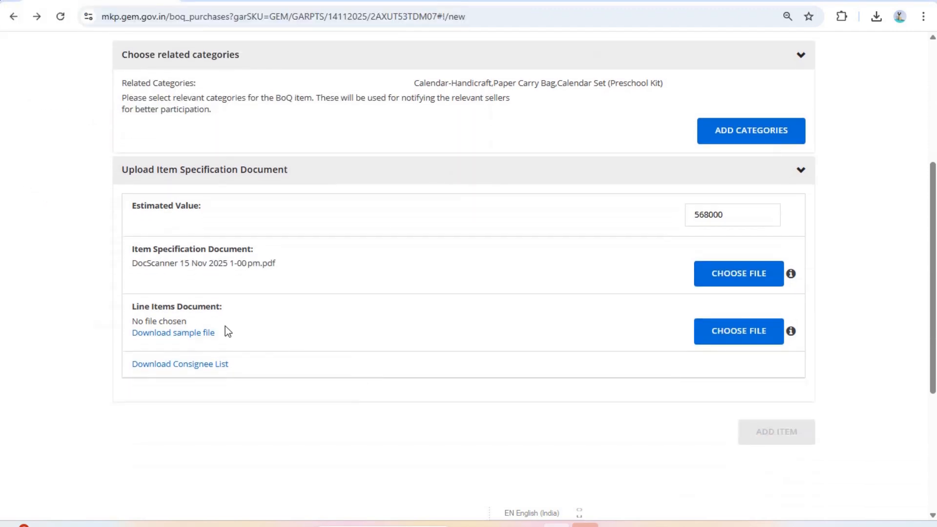
pyautogui.click(735, 333)
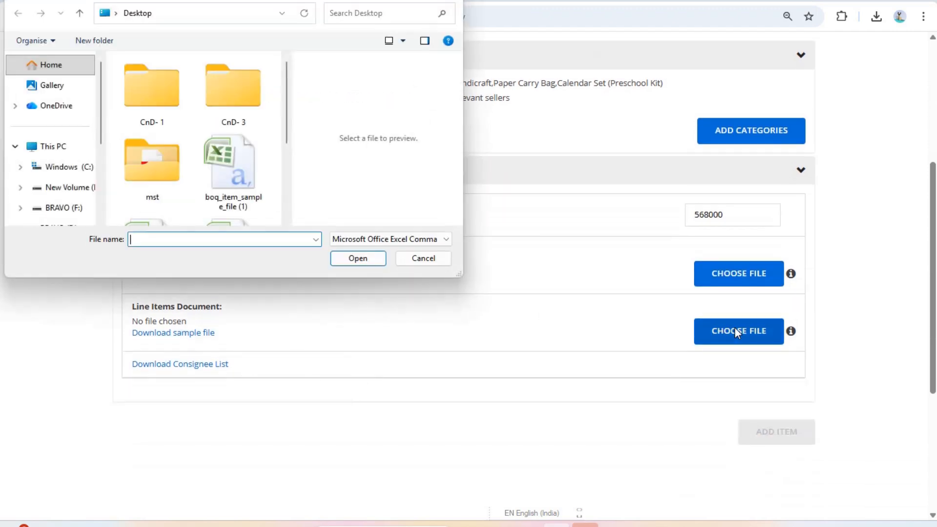
pyautogui.moveTo(289, 136); pyautogui.dragTo(287, 185)
pyautogui.click(147, 173)
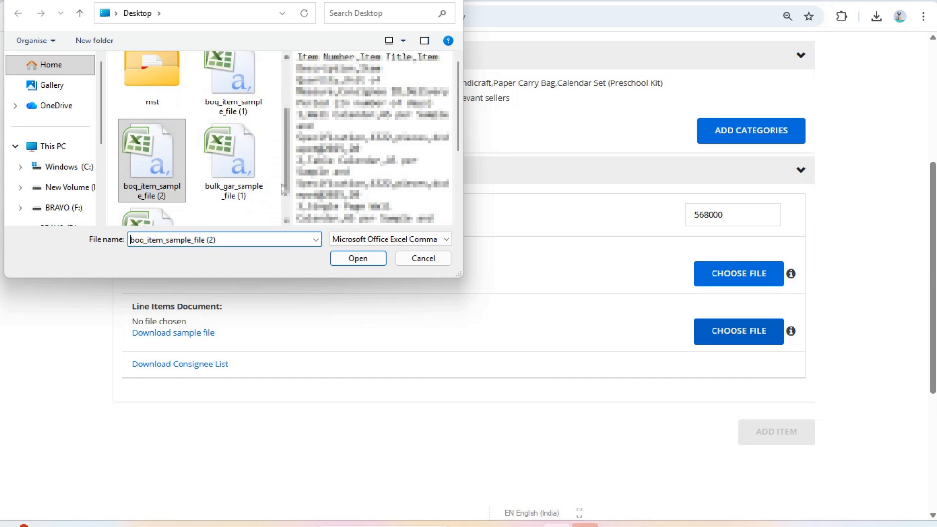
pyautogui.scroll(-2, 283, 222)
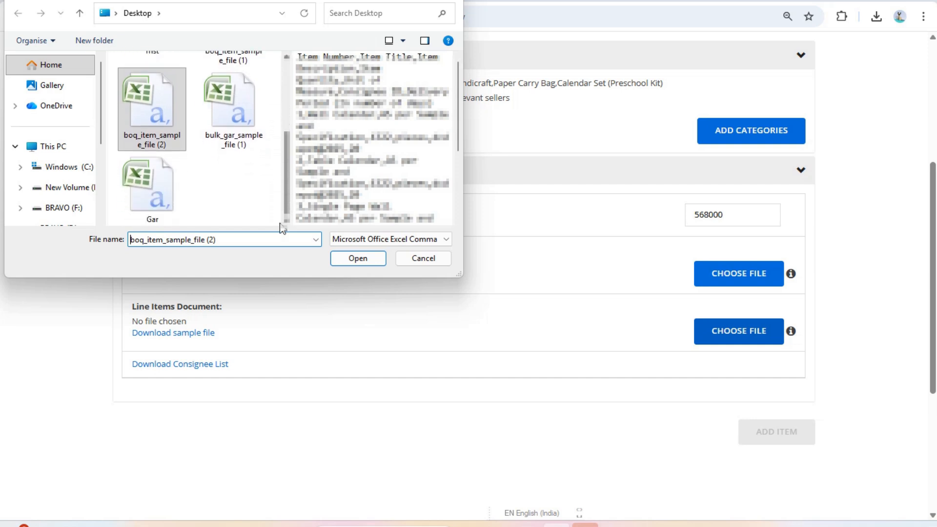
pyautogui.click(353, 256)
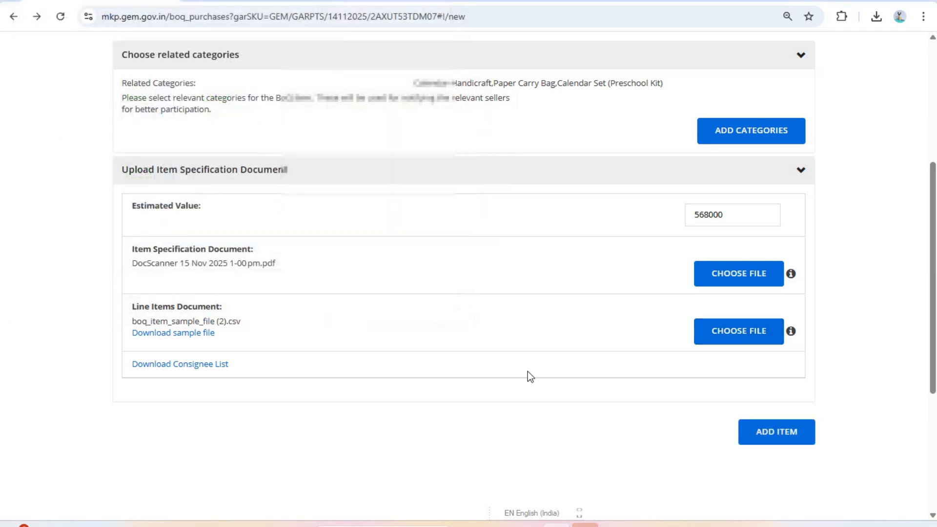
pyautogui.click(775, 440)
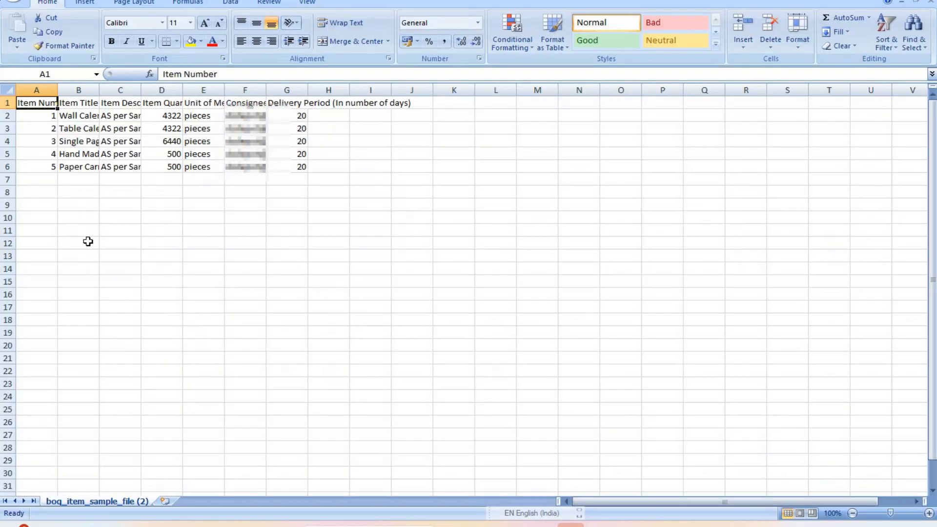
# Widen the Consignee ID column and re-enter the consignee IDs in cells F2 through F6
pyautogui.moveTo(269, 92); pyautogui.dragTo(329, 91)
pyautogui.click(258, 117)
pyautogui.doubleClick(258, 118)
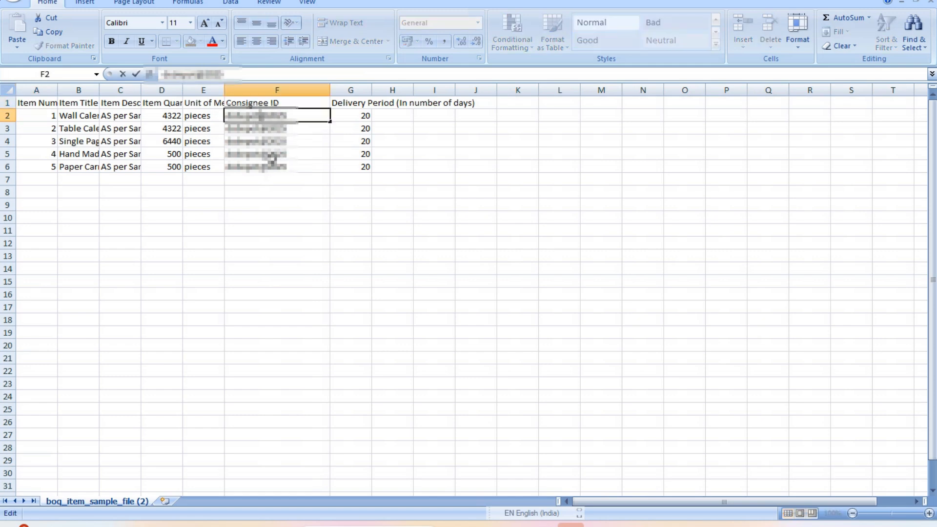
pyautogui.click(264, 130)
pyautogui.doubleClick(262, 130)
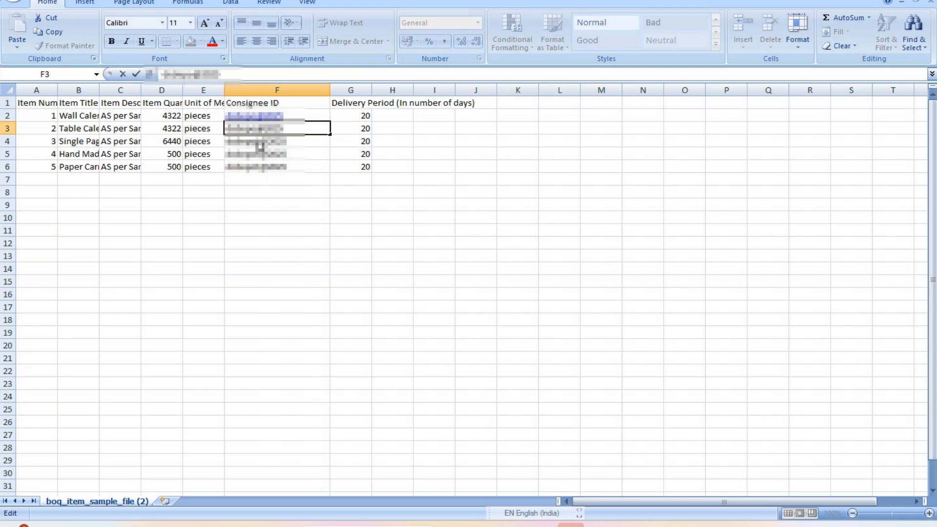
pyautogui.click(259, 143)
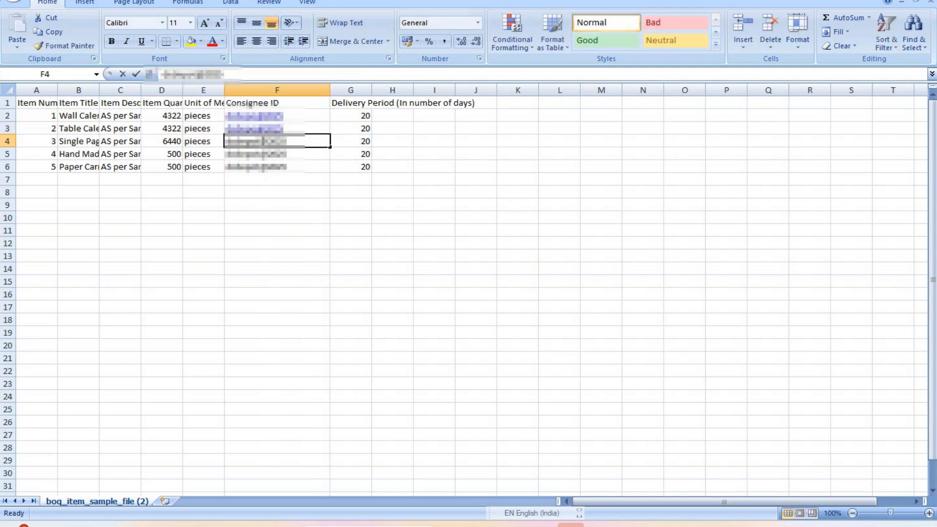
pyautogui.doubleClick(261, 143)
pyautogui.click(261, 154)
pyautogui.doubleClick(261, 154)
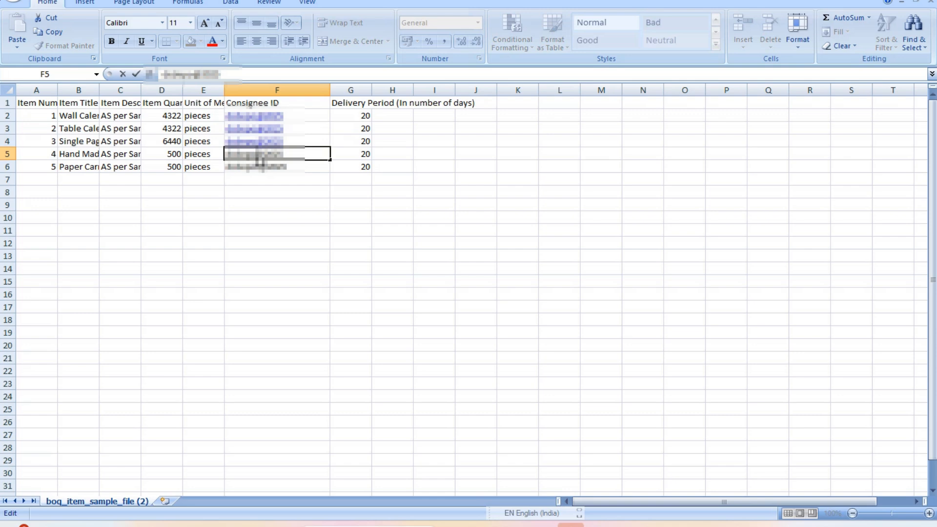
pyautogui.click(261, 166)
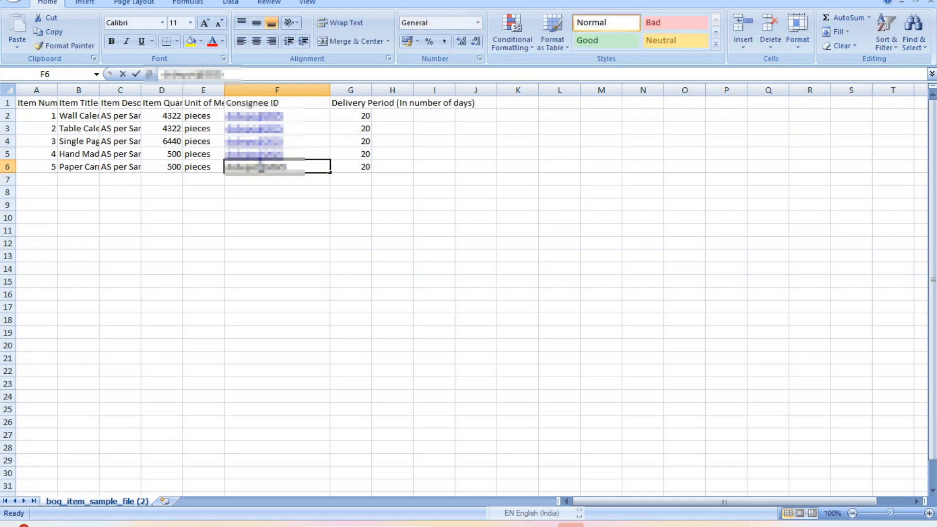
pyautogui.doubleClick(261, 167)
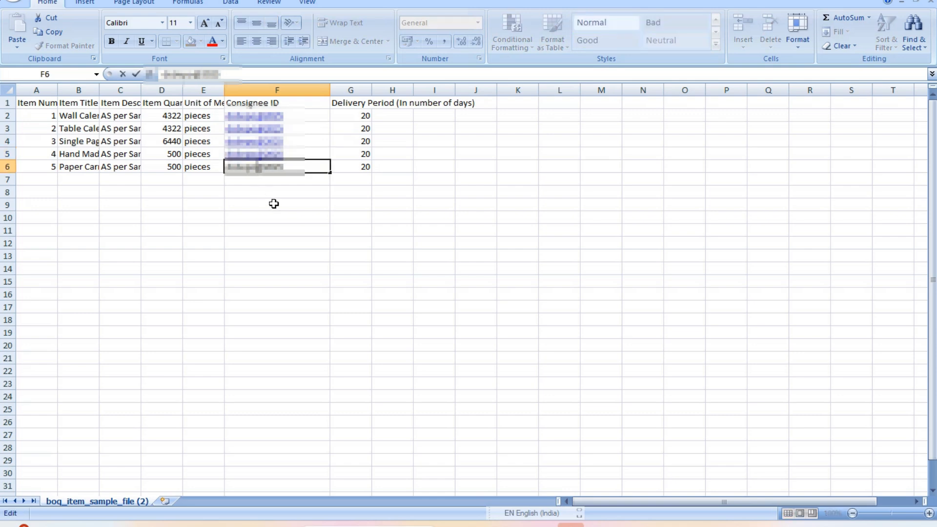
pyautogui.click(270, 214)
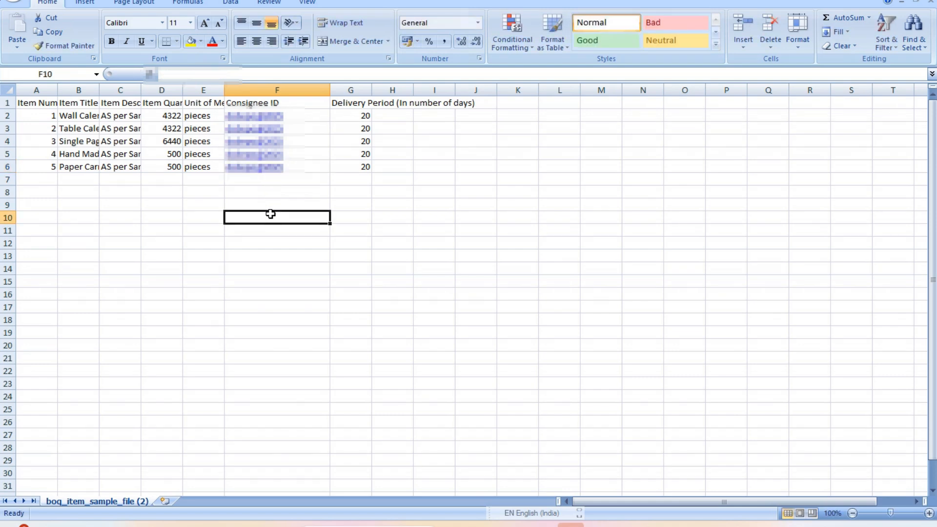
# Save the sheet in CSV format, close Excel, and return to GeM's Line Items file picker
pyautogui.hotkey('ctrl', 's')
pyautogui.press('Return')
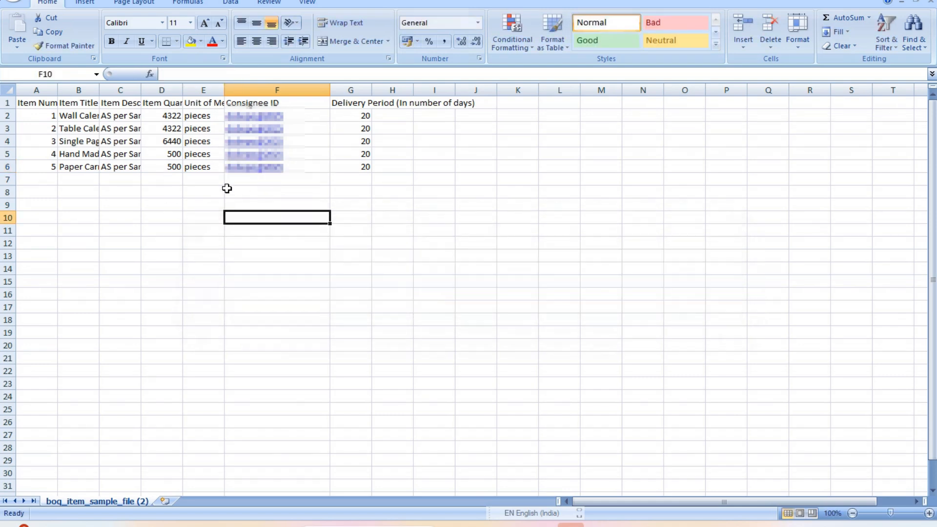
pyautogui.click(932, 3)
pyautogui.press('n')
pyautogui.click(748, 339)
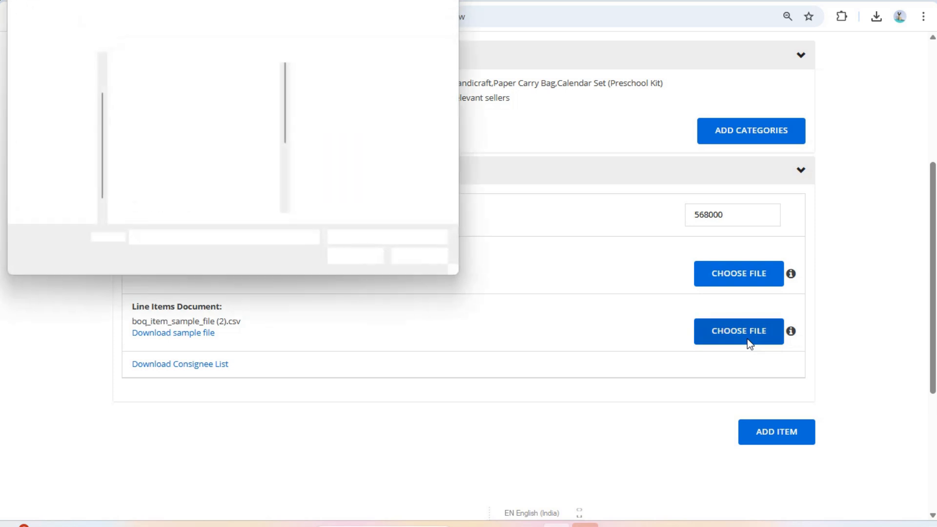
# Attach the updated boq_item_sample_file (2) CSV as the Line Items file
pyautogui.scroll(-3, 280, 169)
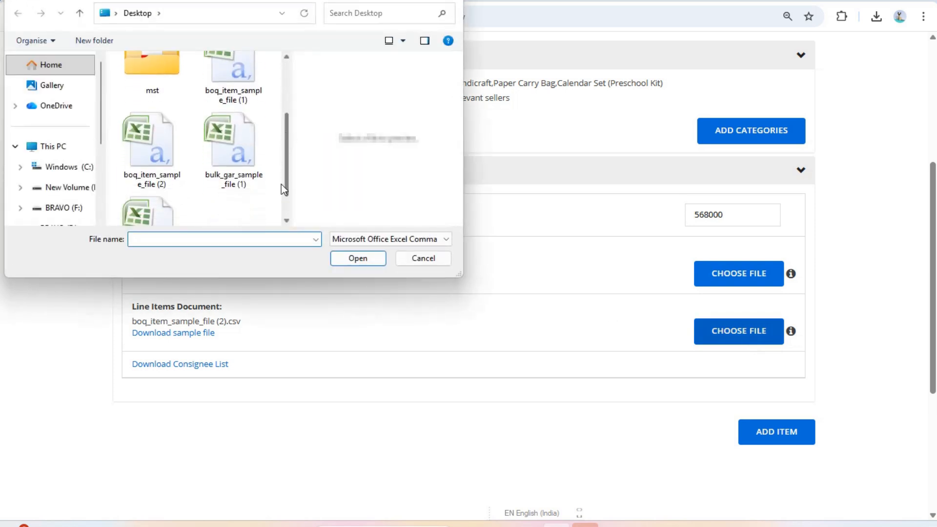
pyautogui.click(156, 166)
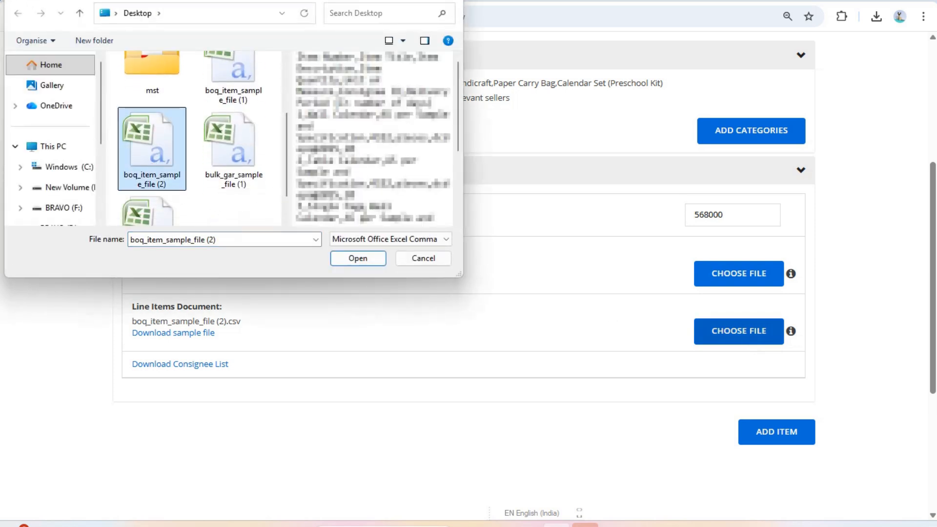
pyautogui.click(358, 259)
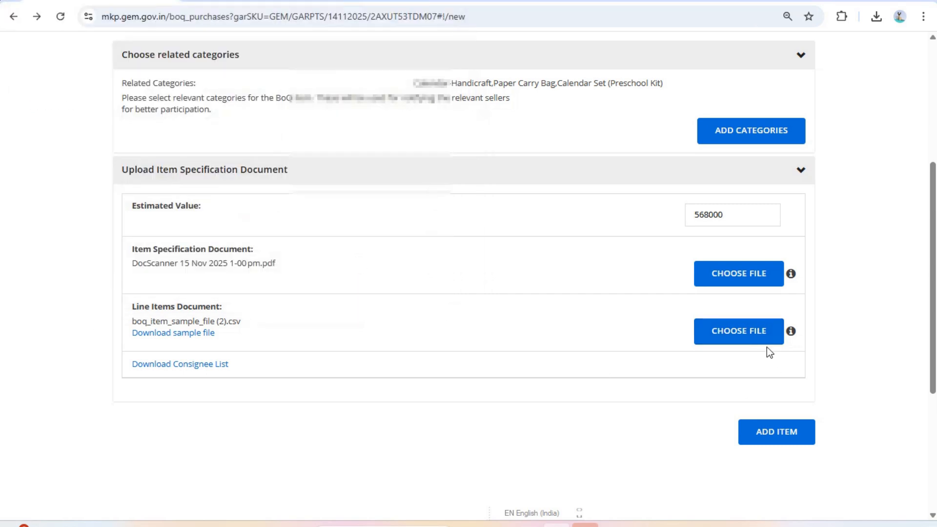
# Add the BOQ item to the cart, proceed to checkout, and submit it as a BID
pyautogui.click(781, 441)
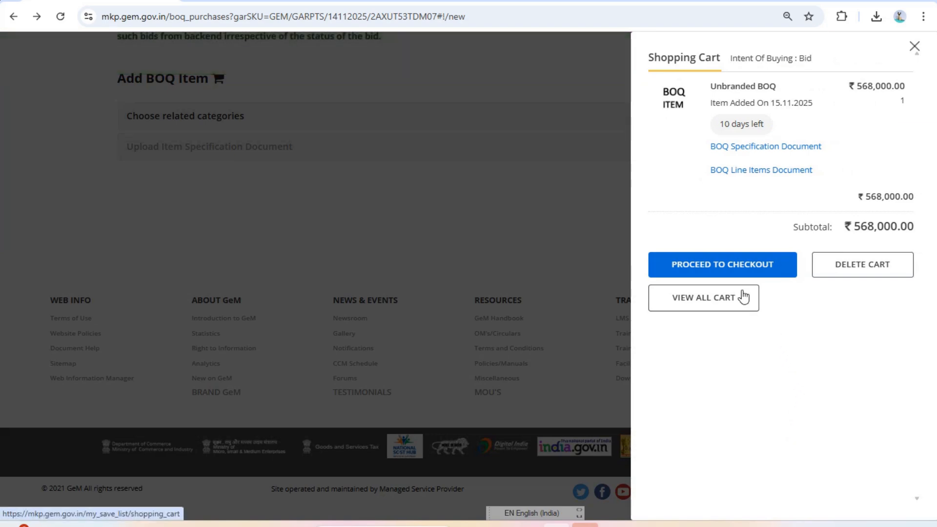
pyautogui.click(744, 270)
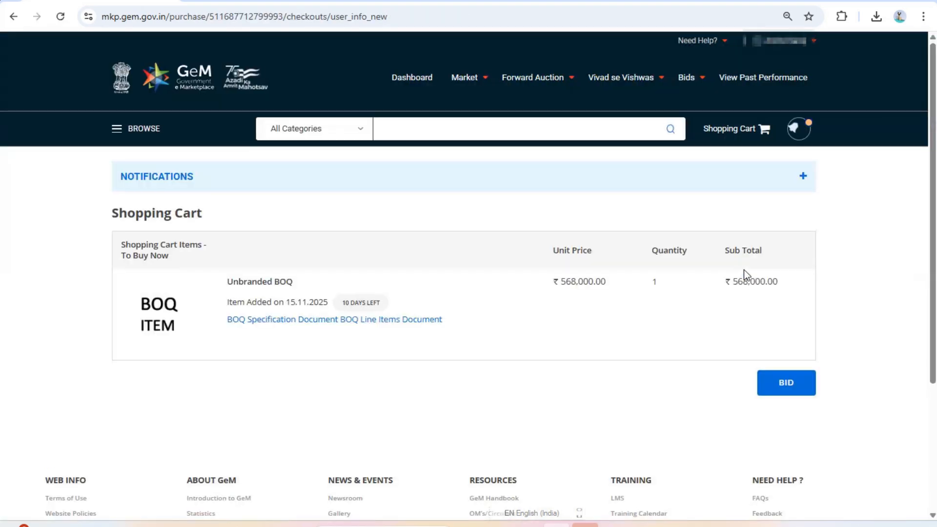
pyautogui.click(792, 389)
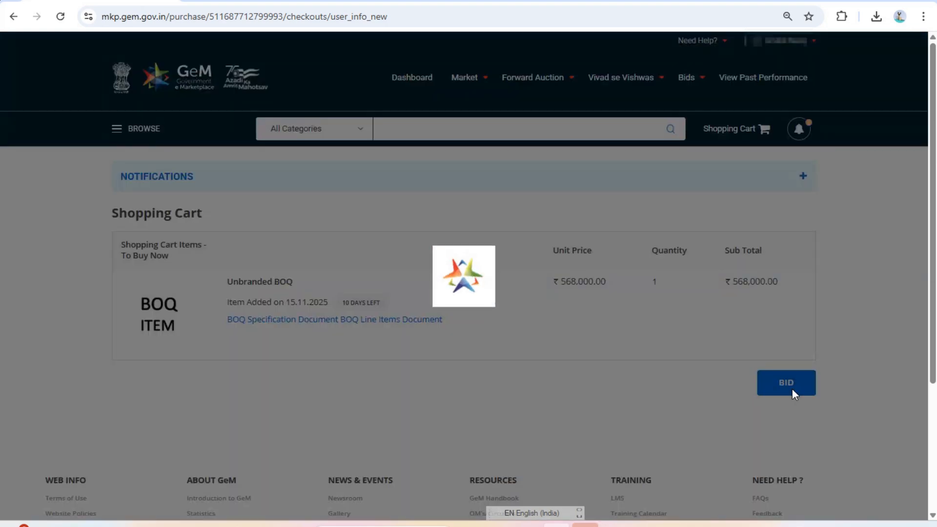